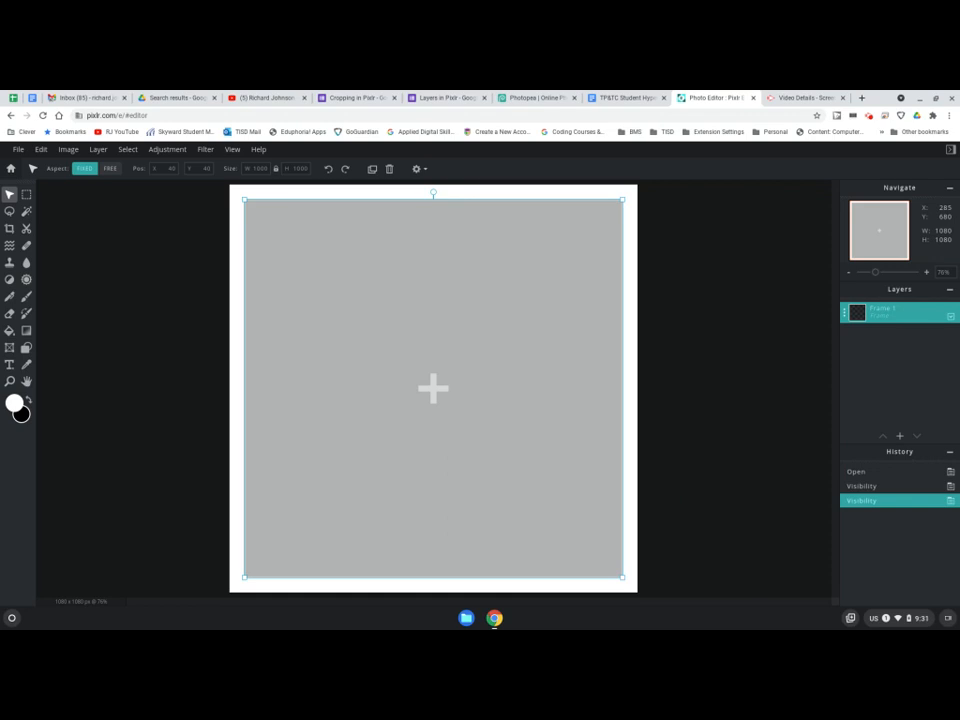
click(92, 252)
click(19, 150)
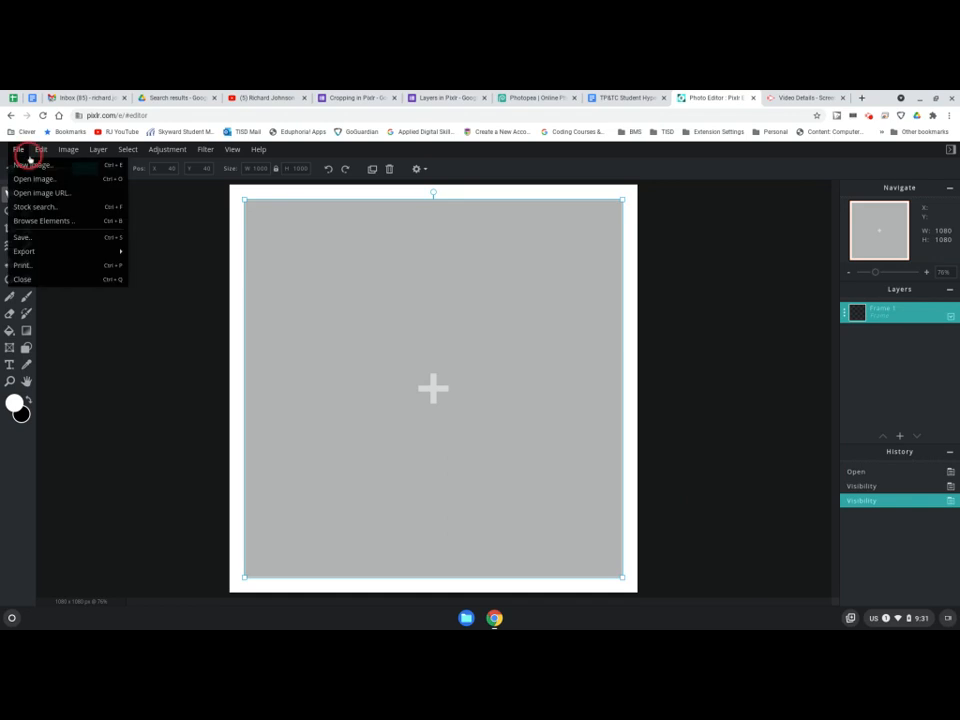
mouse_move(243, 155)
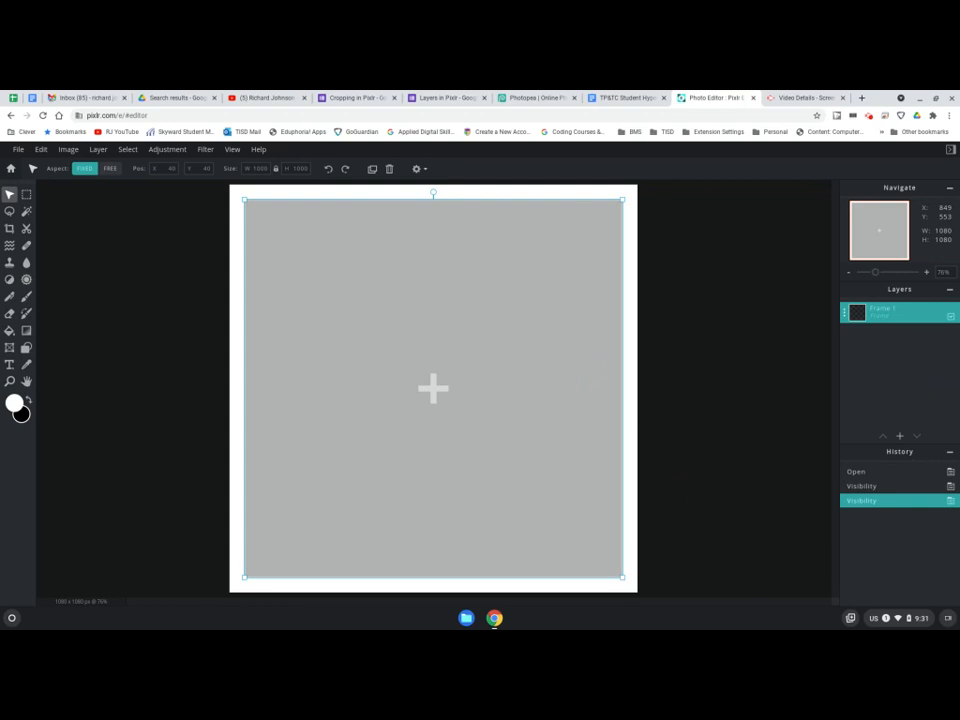
click(268, 310)
- Open the save settings for the Square Simple image and examine the file name, file type and quality options
click(20, 151)
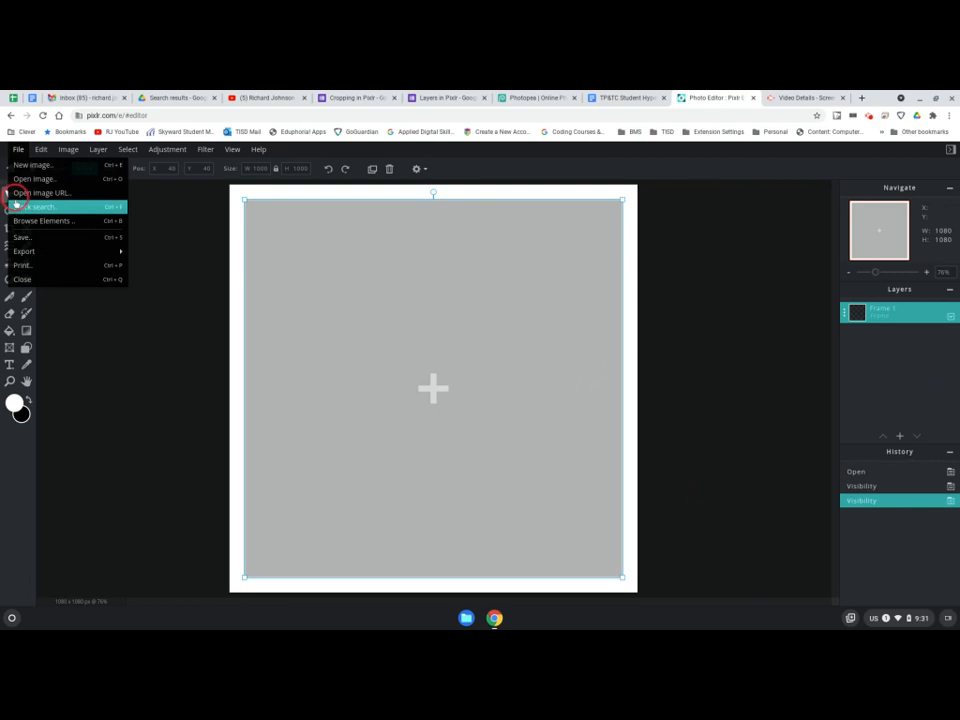
click(19, 236)
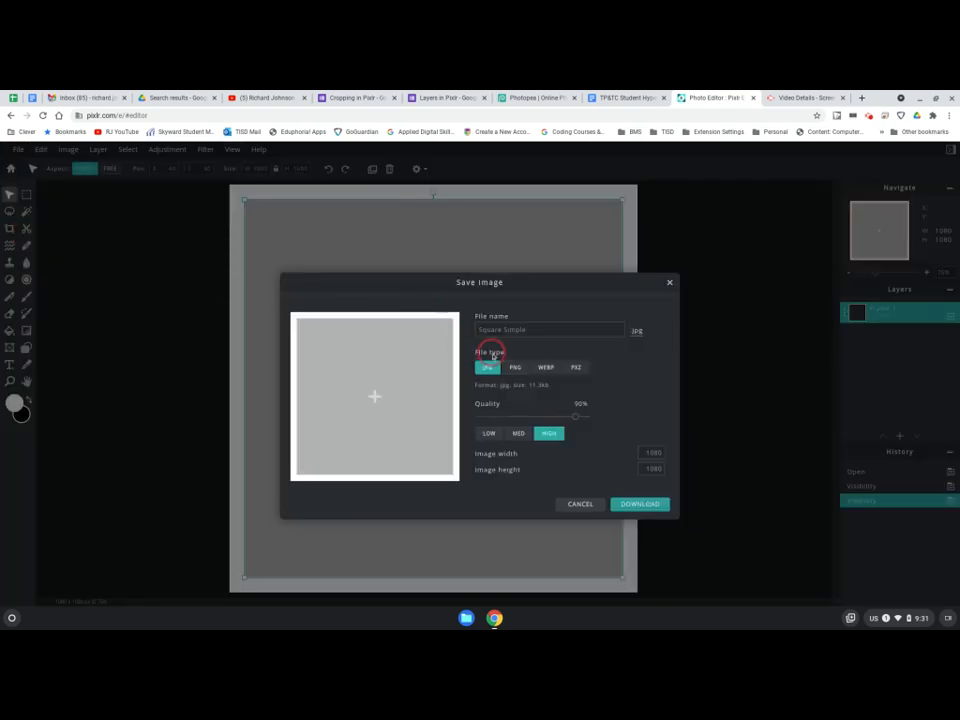
click(514, 329)
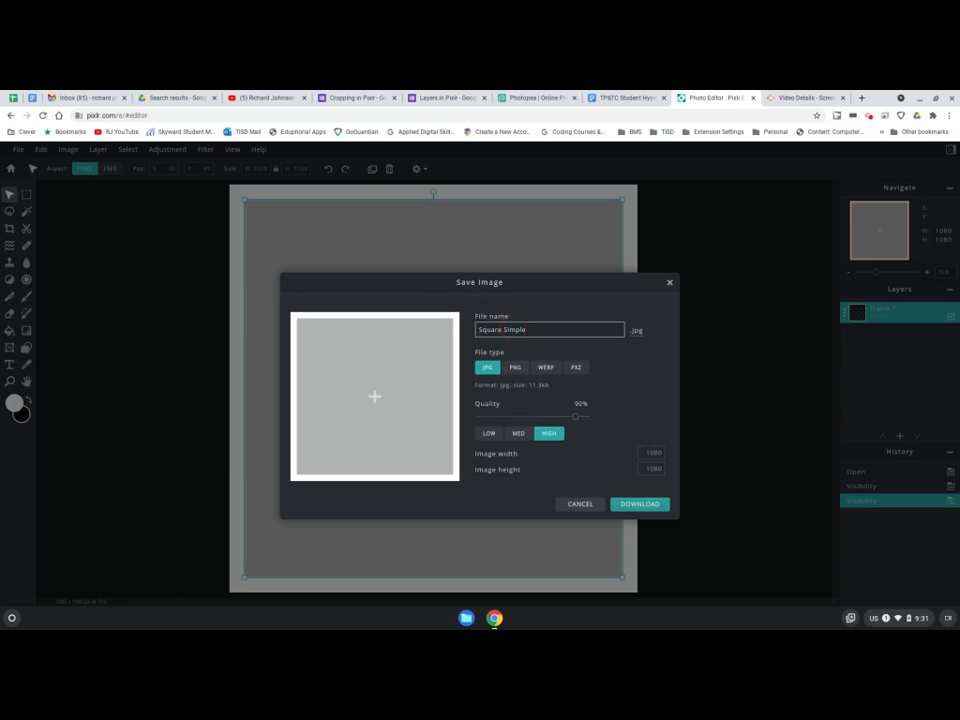
click(574, 367)
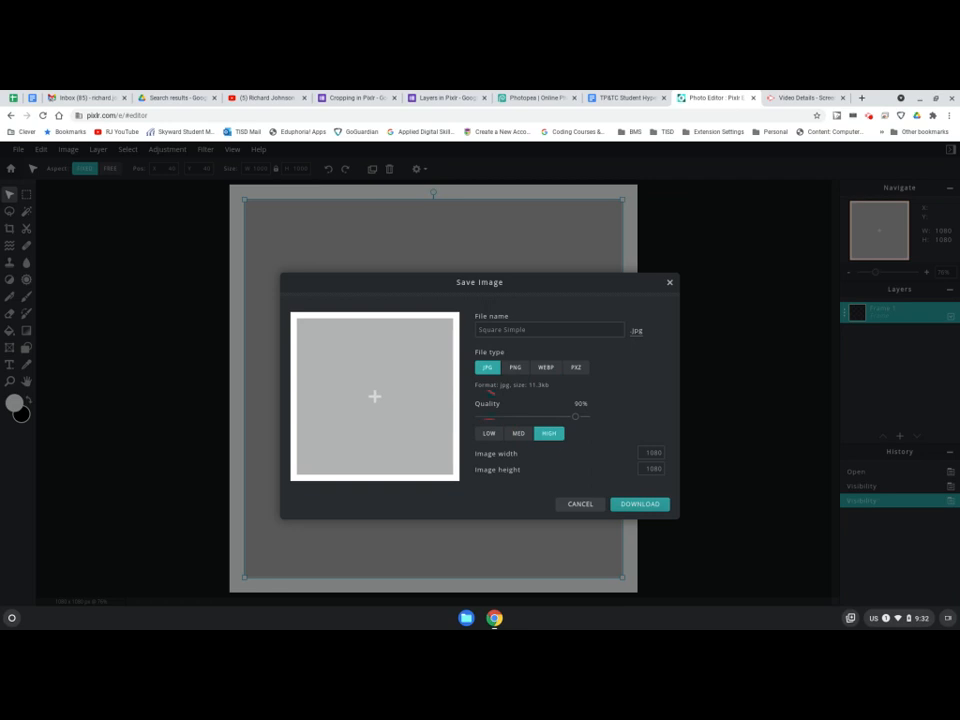
click(550, 439)
click(489, 441)
click(487, 437)
click(491, 433)
- Try to download the image as Square Simple.jpg, cancel the save and leave the save settings
click(648, 505)
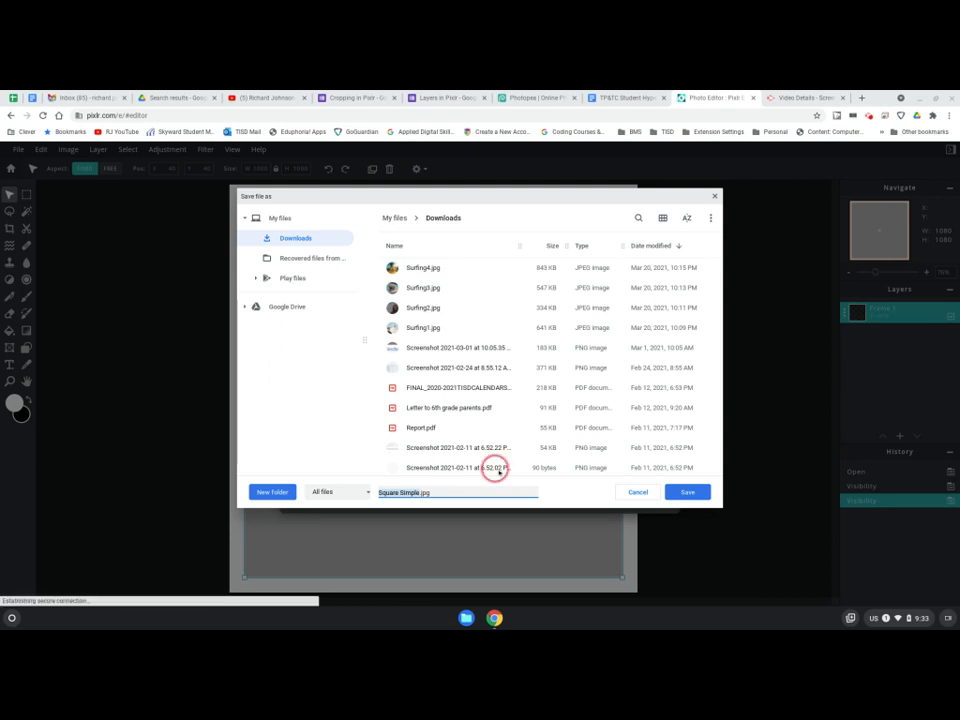
click(636, 492)
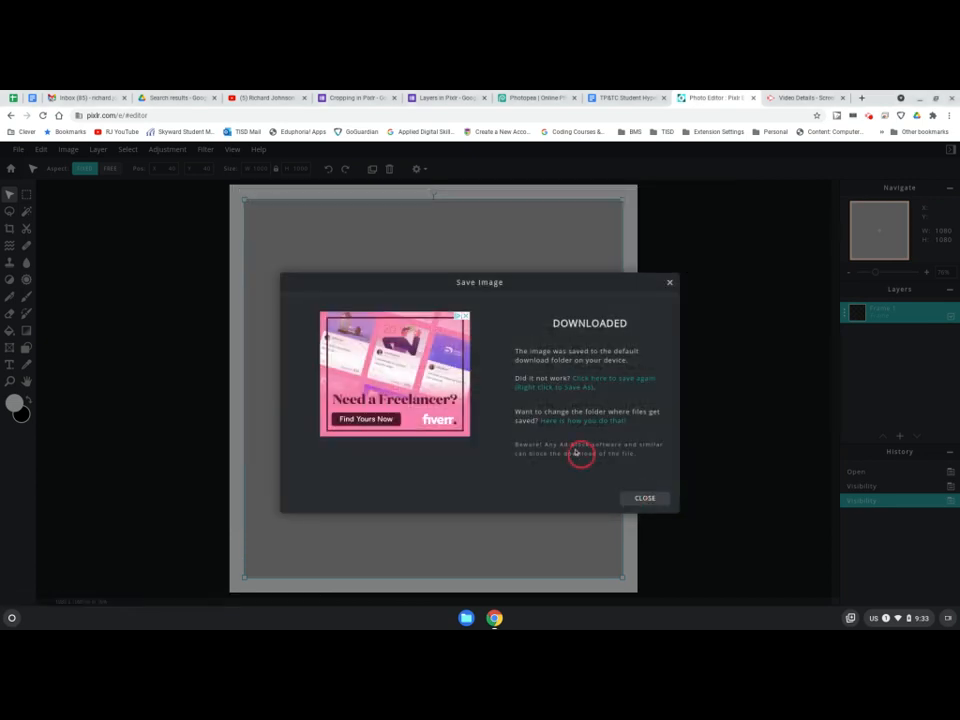
click(664, 286)
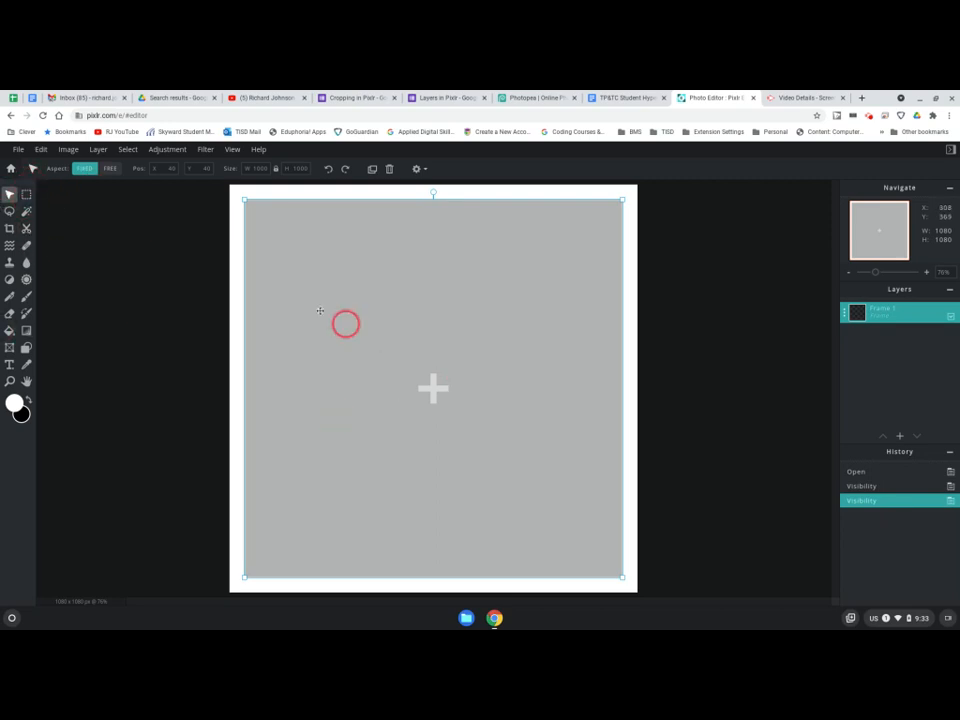
- Open Surfing4.jpg from the Images collection as a separate document
click(18, 150)
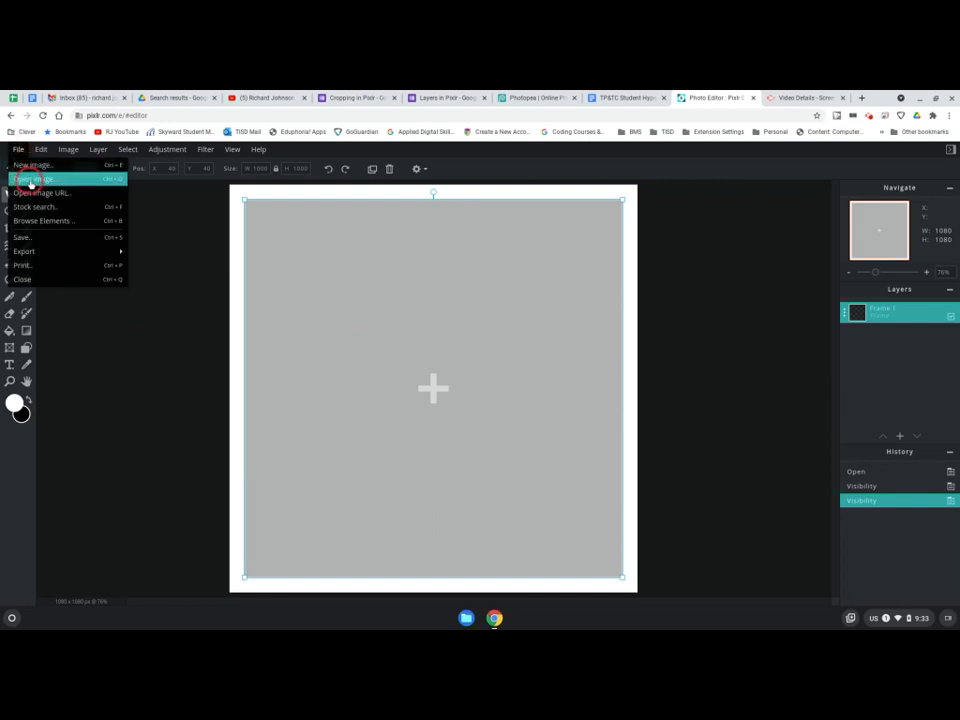
click(29, 179)
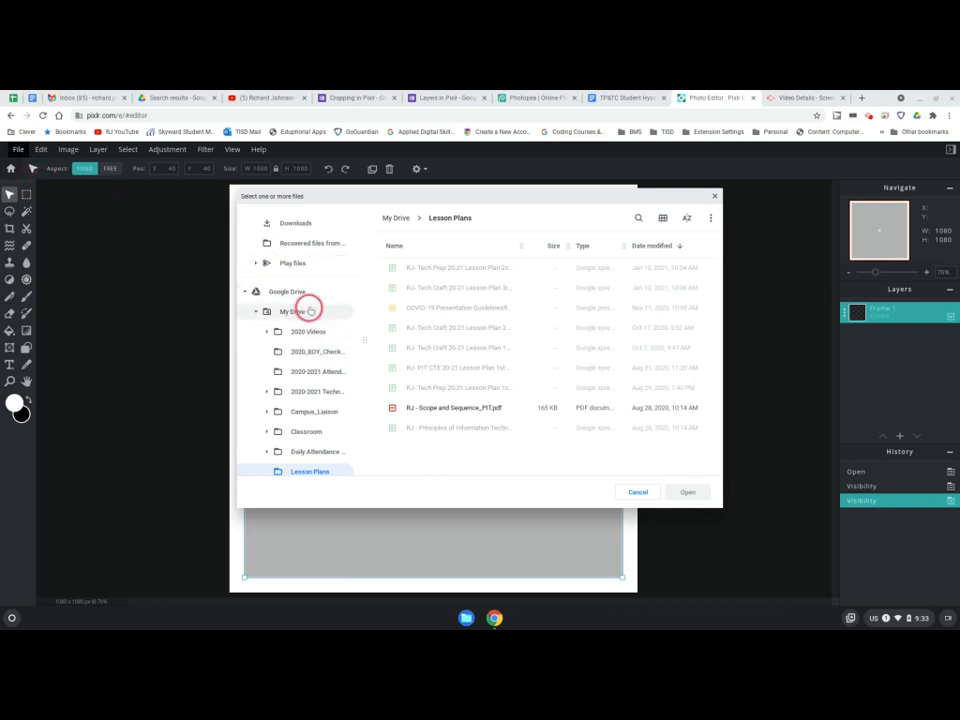
scroll(300, 295, up, 3)
click(281, 259)
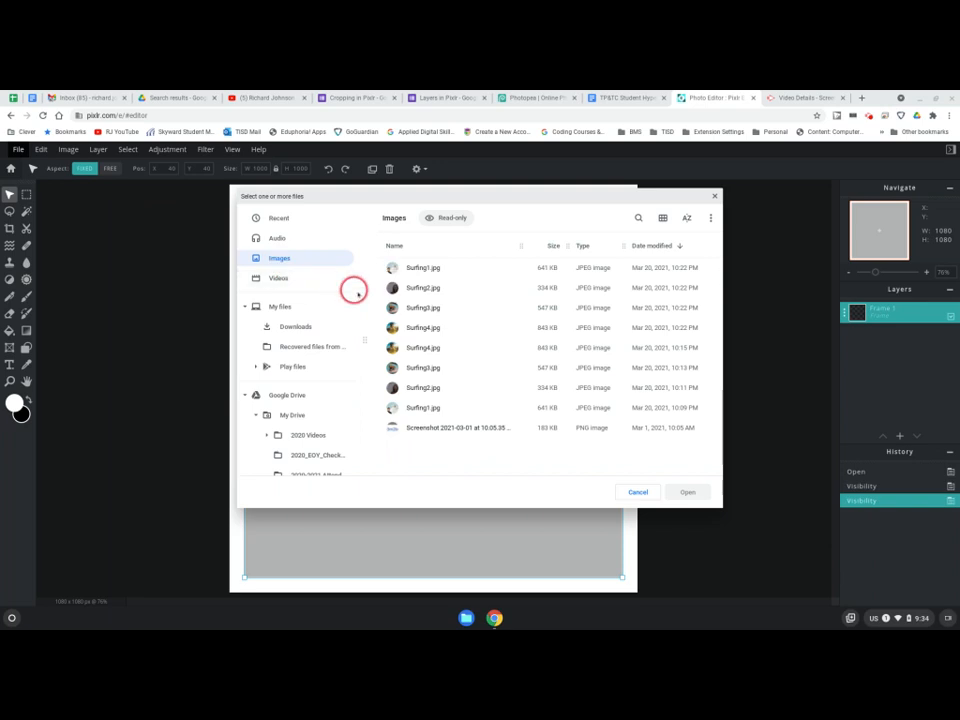
click(422, 311)
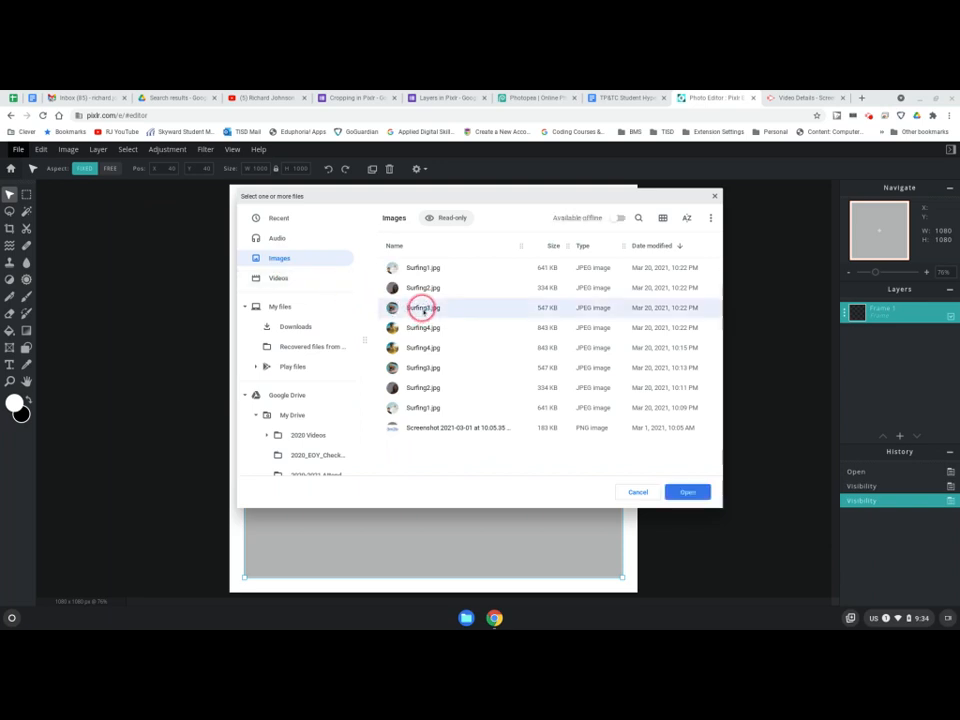
click(421, 327)
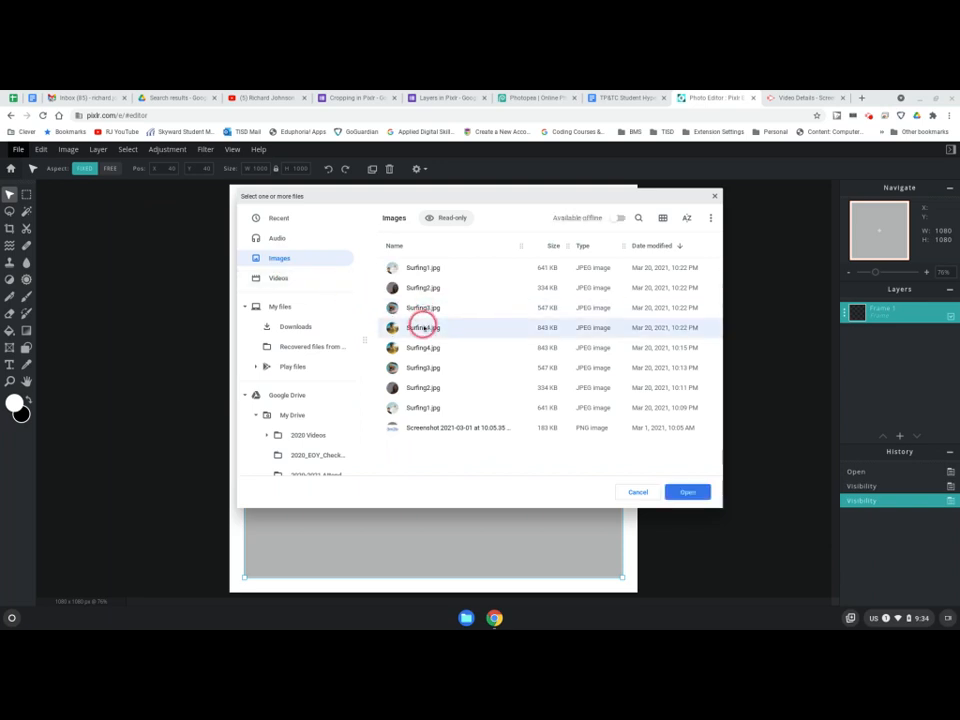
click(688, 491)
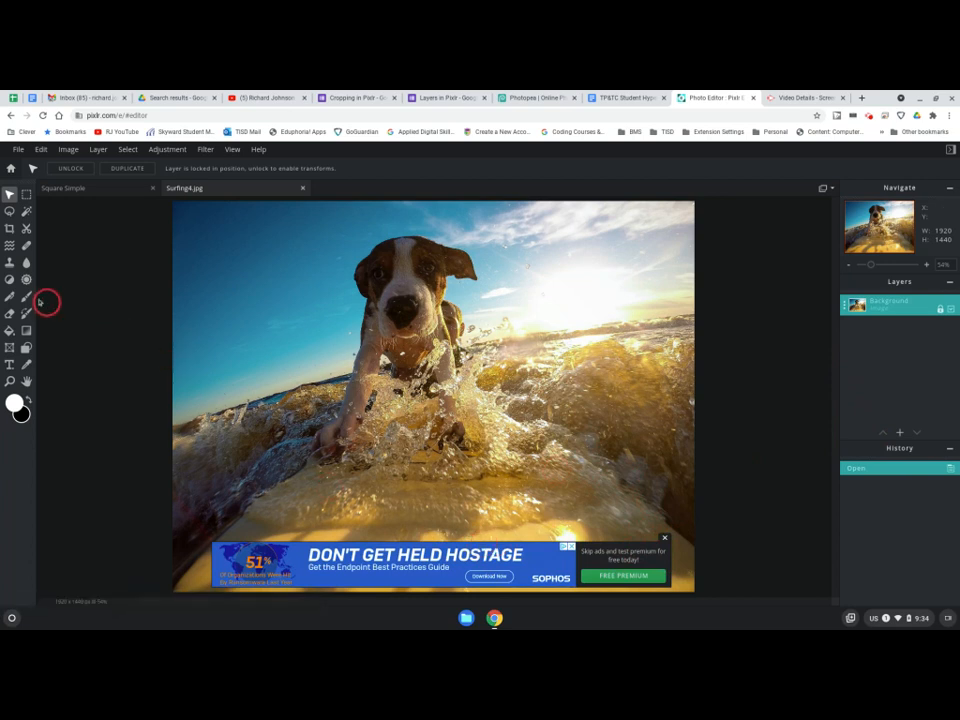
- Draw a rectangular marquee selection of about 465 × 407 px tightly around the dog's head
click(29, 194)
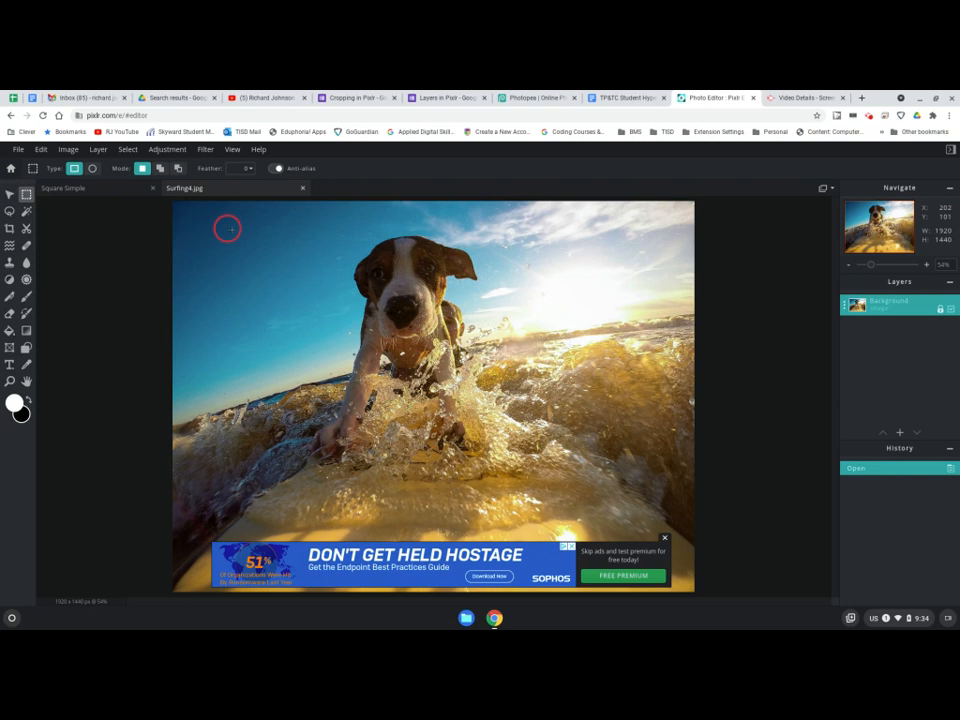
drag(257, 244, 504, 376)
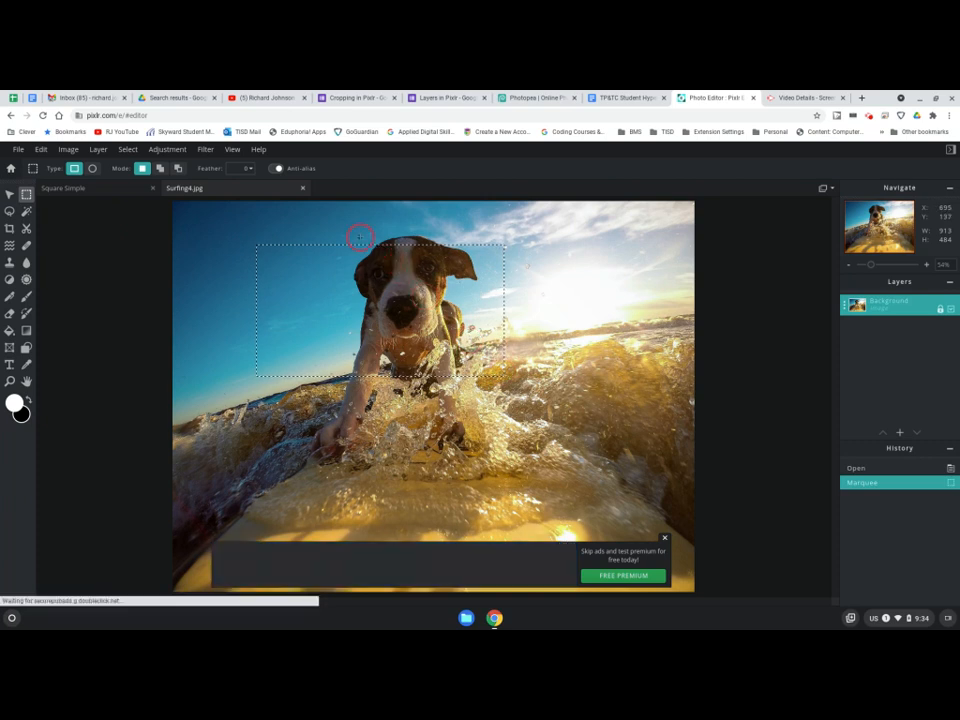
drag(352, 232, 477, 342)
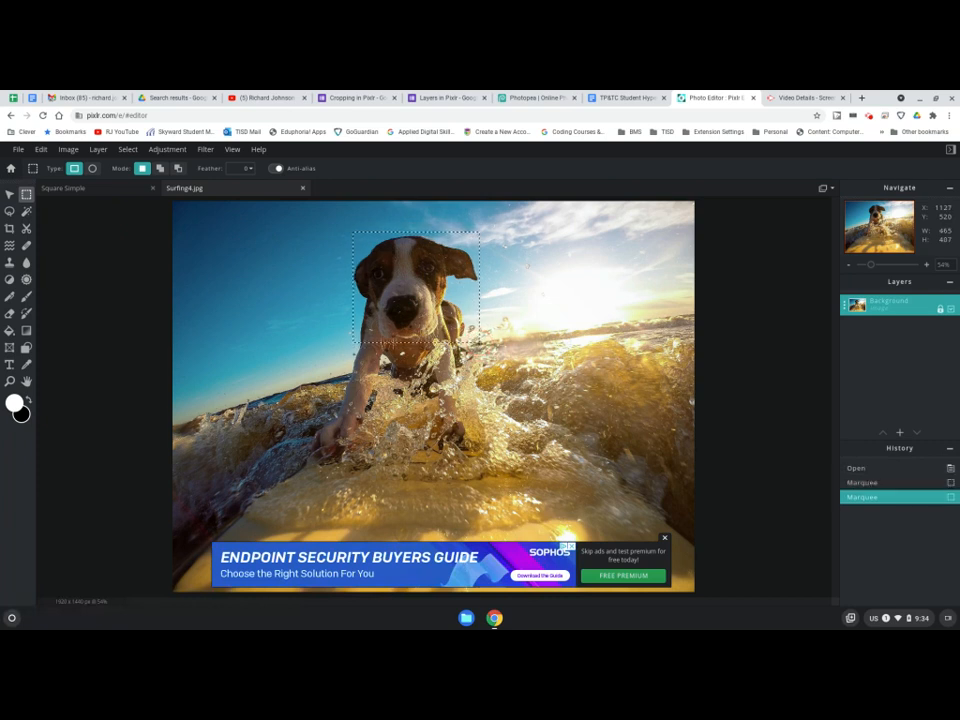
- With the lasso tool active, move the rectangular selection from the dog's head onto the blue sky and deselect it
click(9, 210)
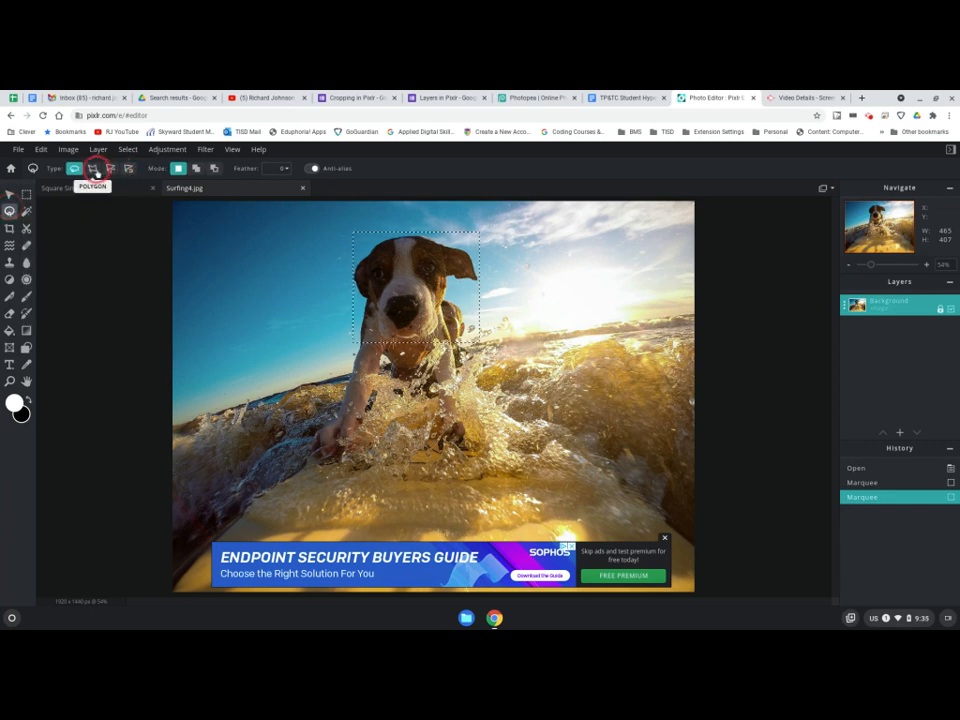
click(25, 194)
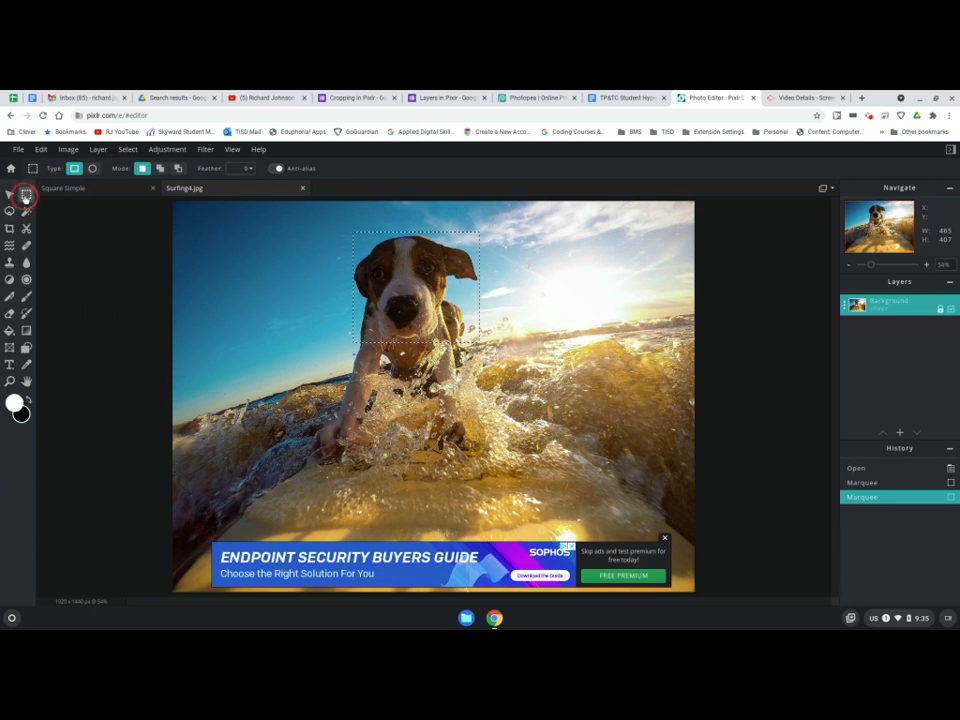
click(177, 169)
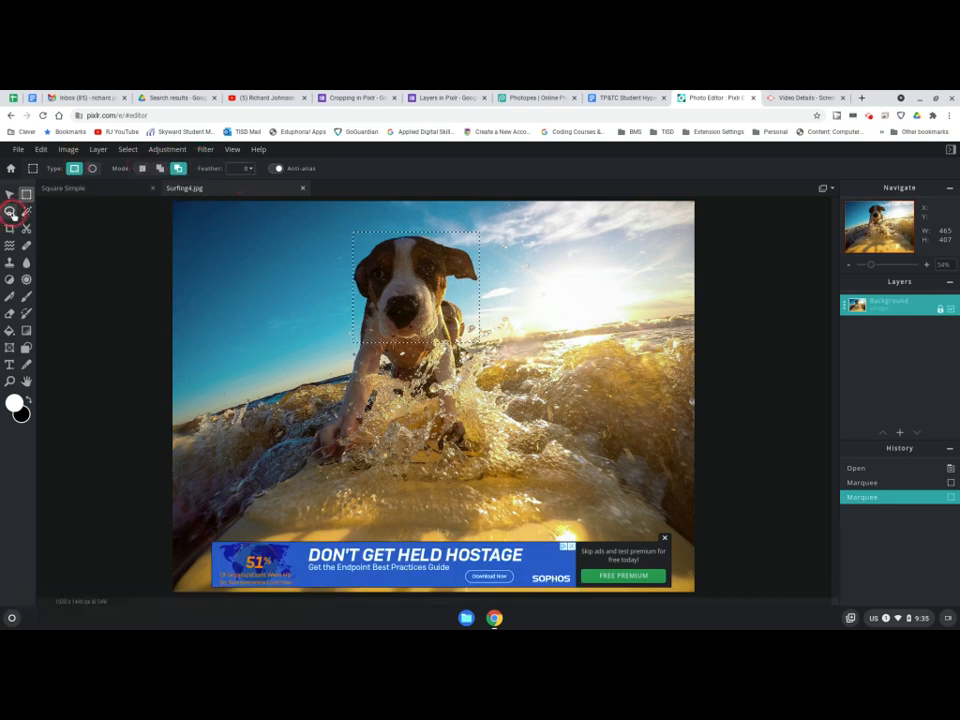
click(11, 212)
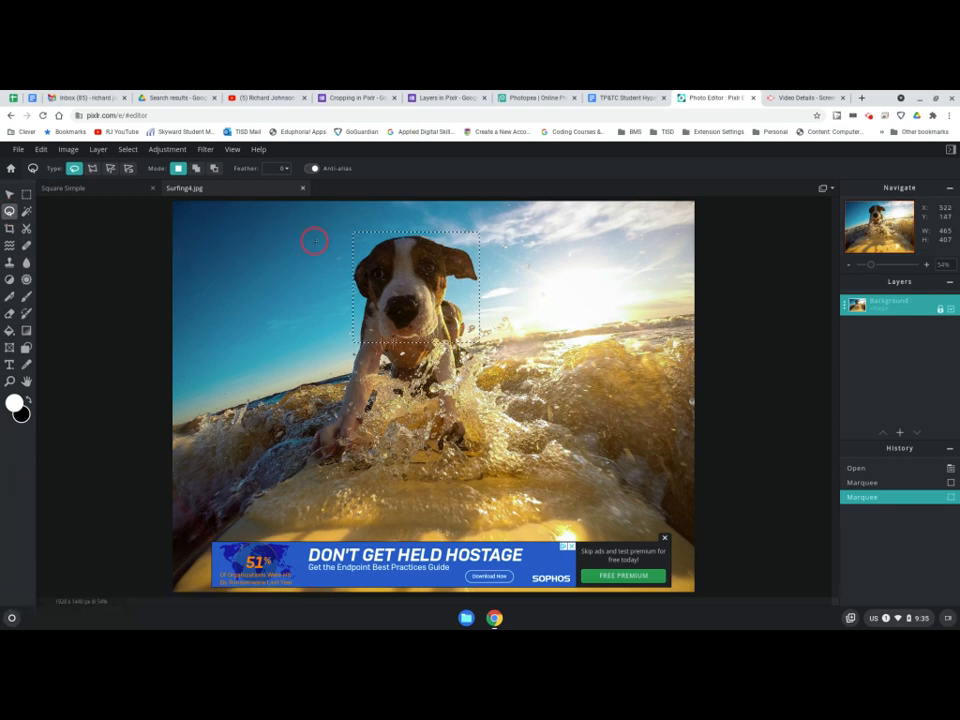
drag(374, 243, 244, 240)
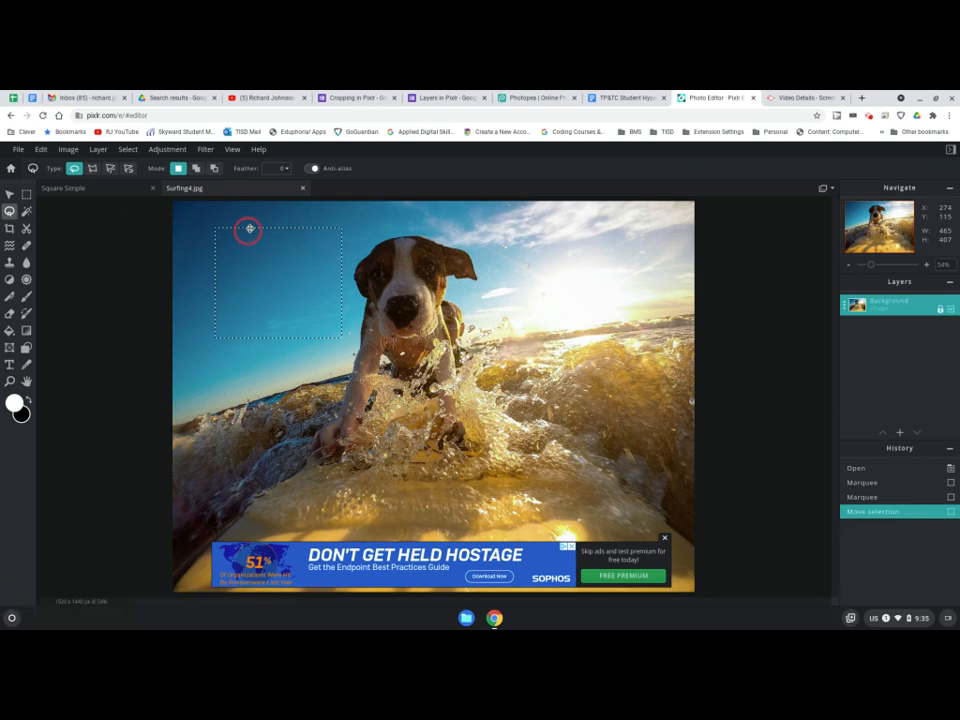
click(251, 212)
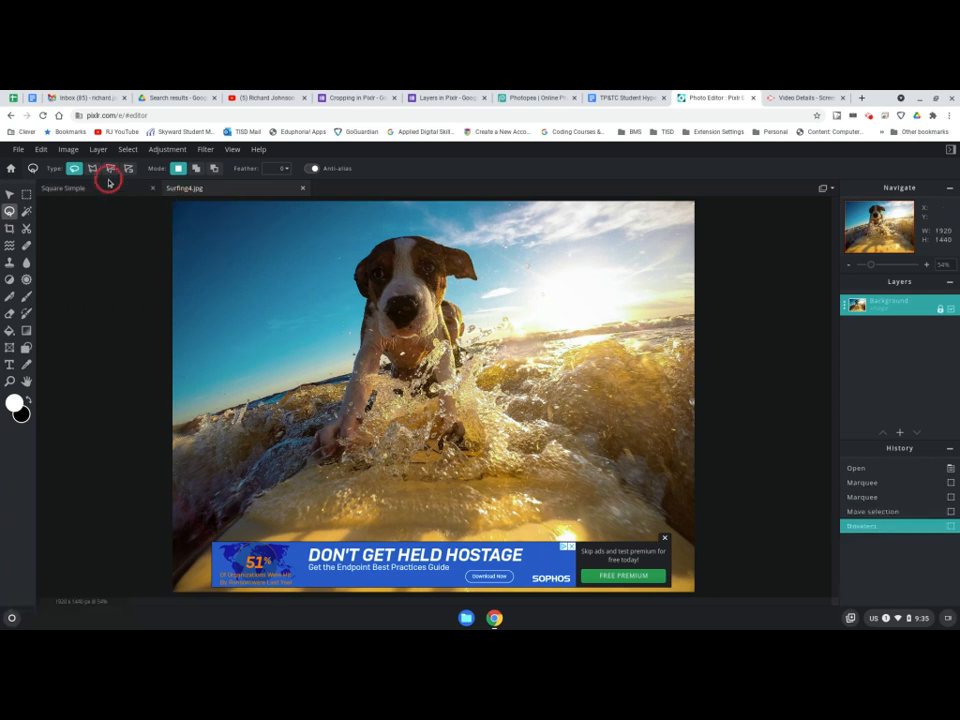
- Select the dog's head with a freehand lasso outline about 506 × 401 px in size and cut it out of the background
mouse_move(371, 246)
mouse_down()
mouse_move(360, 242)
mouse_move(343, 274)
mouse_move(365, 327)
mouse_up()
mouse_move(427, 318)
mouse_down()
mouse_move(447, 294)
mouse_move(484, 276)
mouse_move(445, 238)
mouse_move(365, 241)
mouse_move(380, 273)
mouse_move(363, 311)
mouse_up()
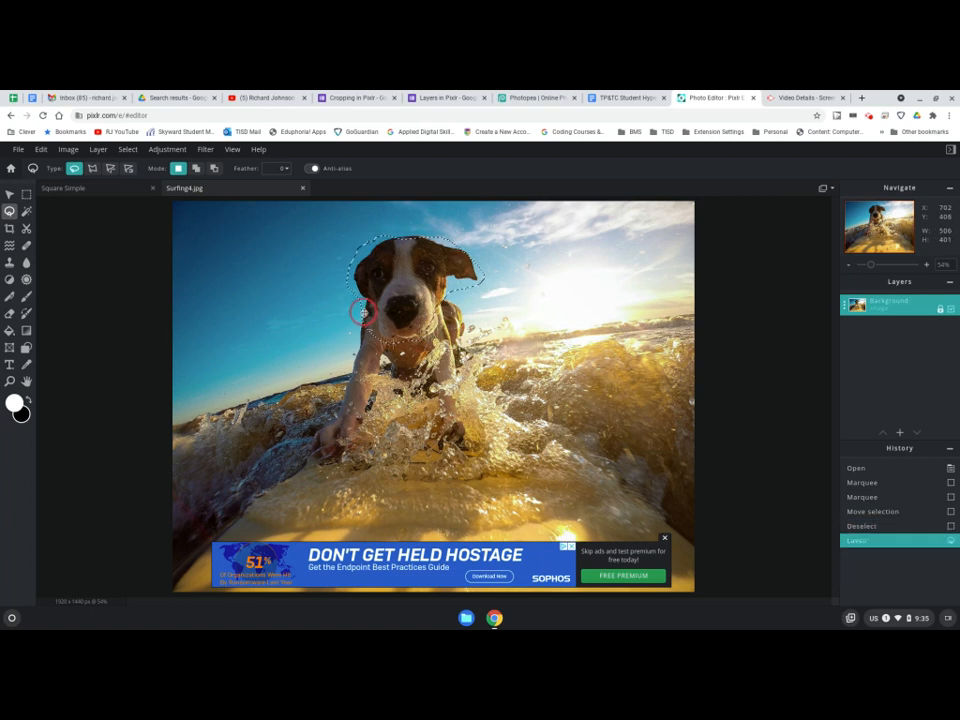
key(ctrl+x)
key(ctrl+d)
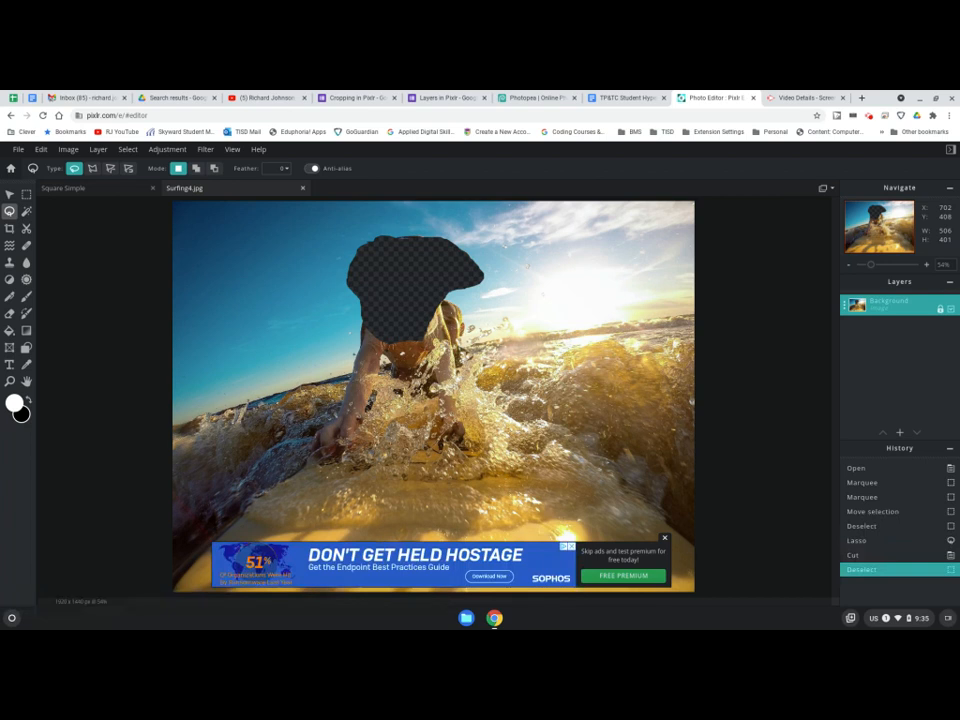
- Paste the cut-out head as a new layer and move it beside the hole, to about X 879, Y 133
key(ctrl+v)
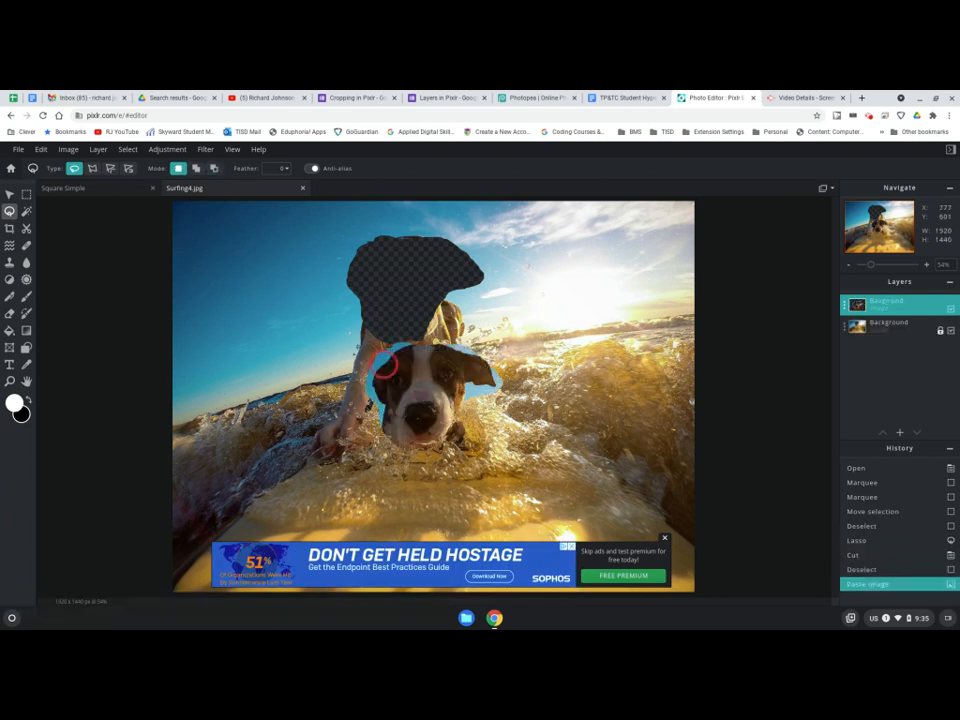
click(8, 193)
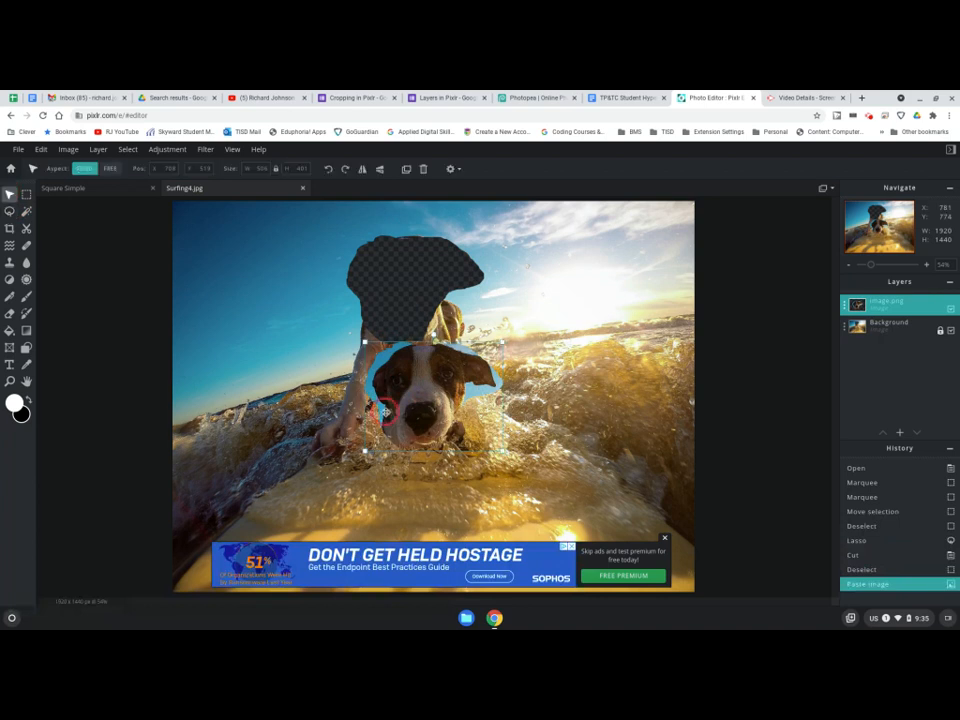
drag(407, 348, 473, 294)
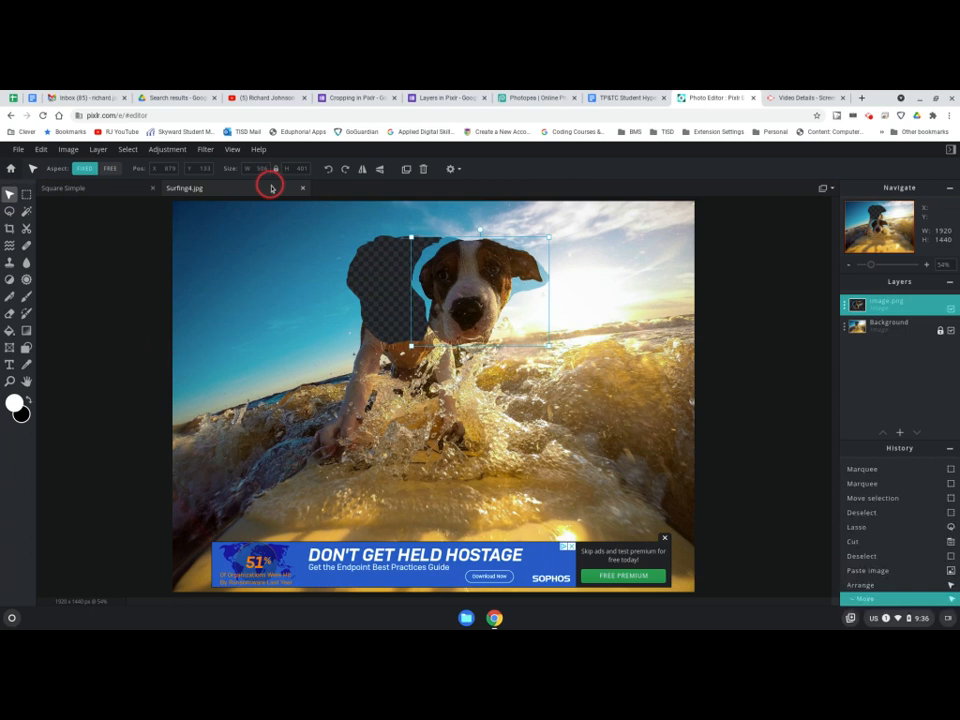
- Rotate the pasted head layer left four times, through a full turn
click(327, 171)
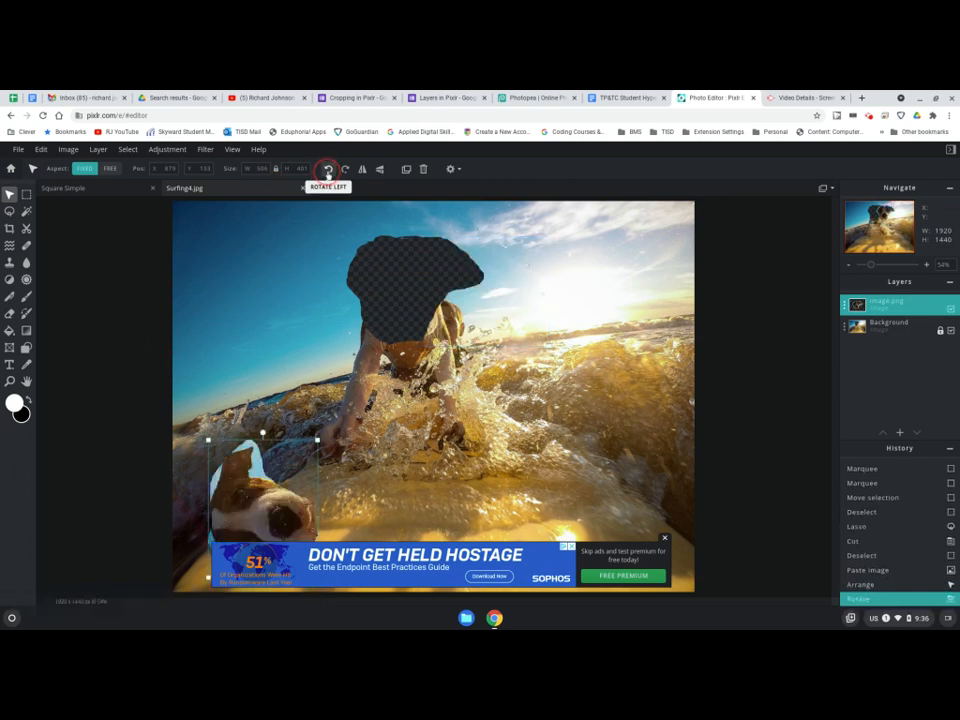
click(327, 171)
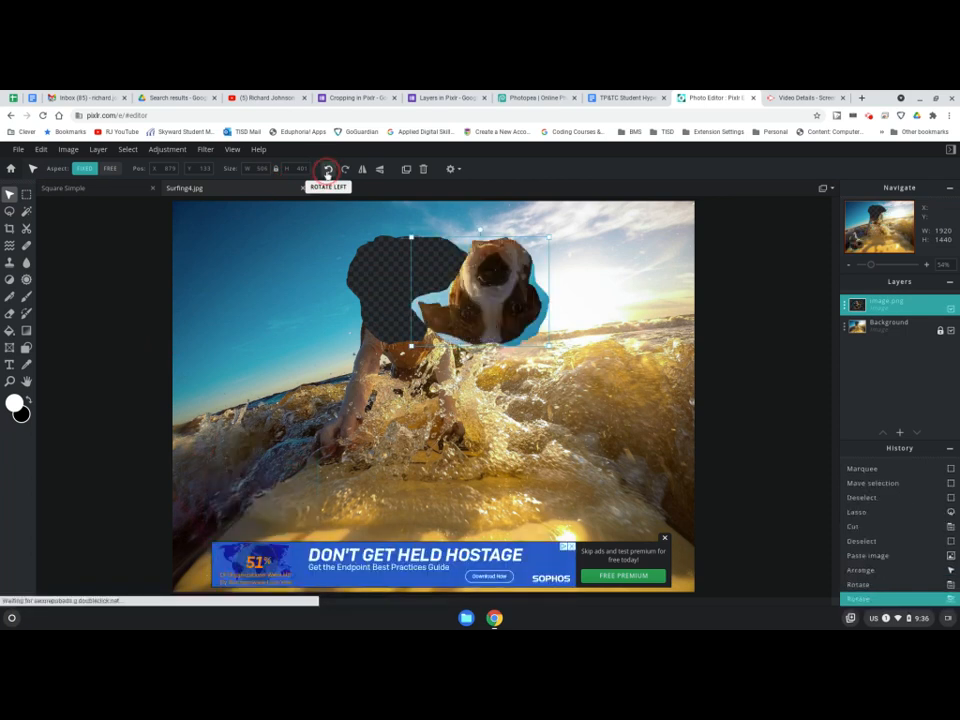
click(327, 171)
click(327, 171)
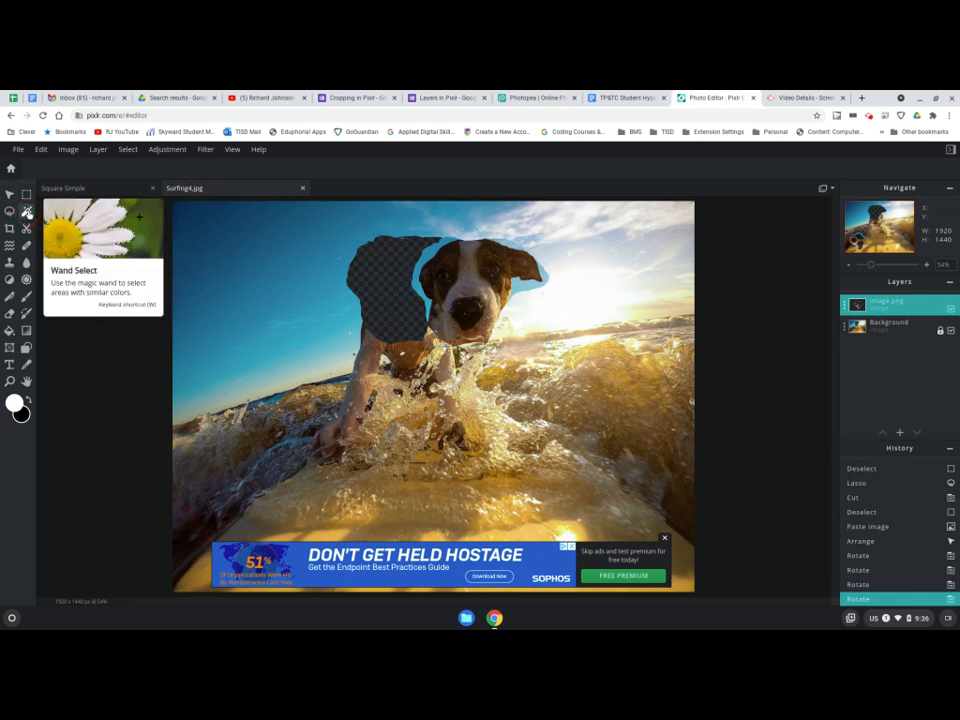
- Select the empty area around the pasted head with Wand Select at tolerance 32, and subtract it from the selection again
click(28, 213)
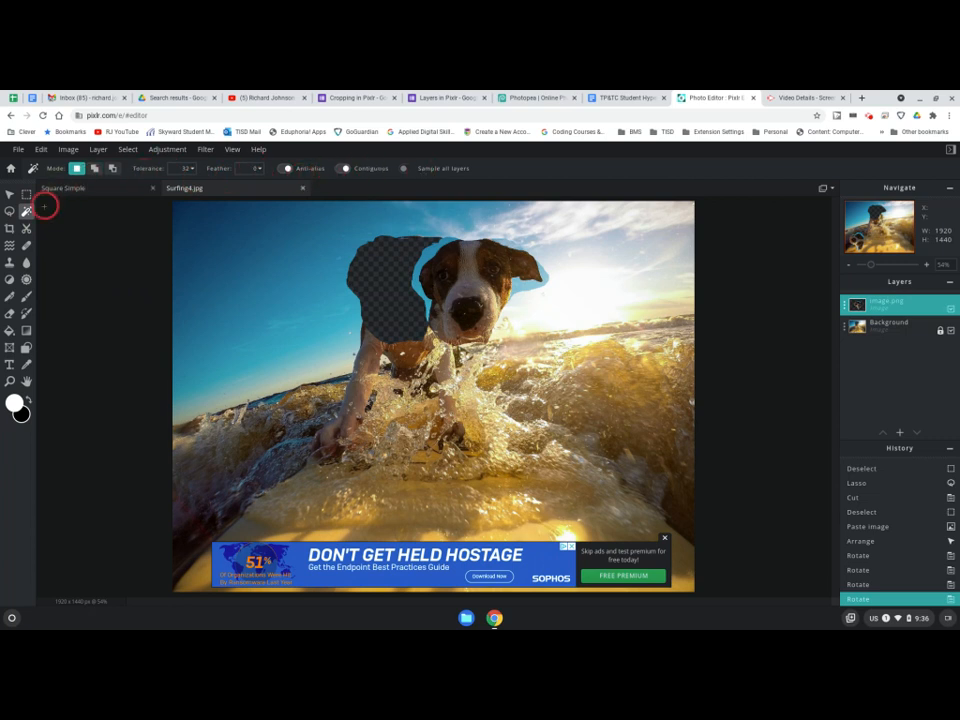
click(201, 269)
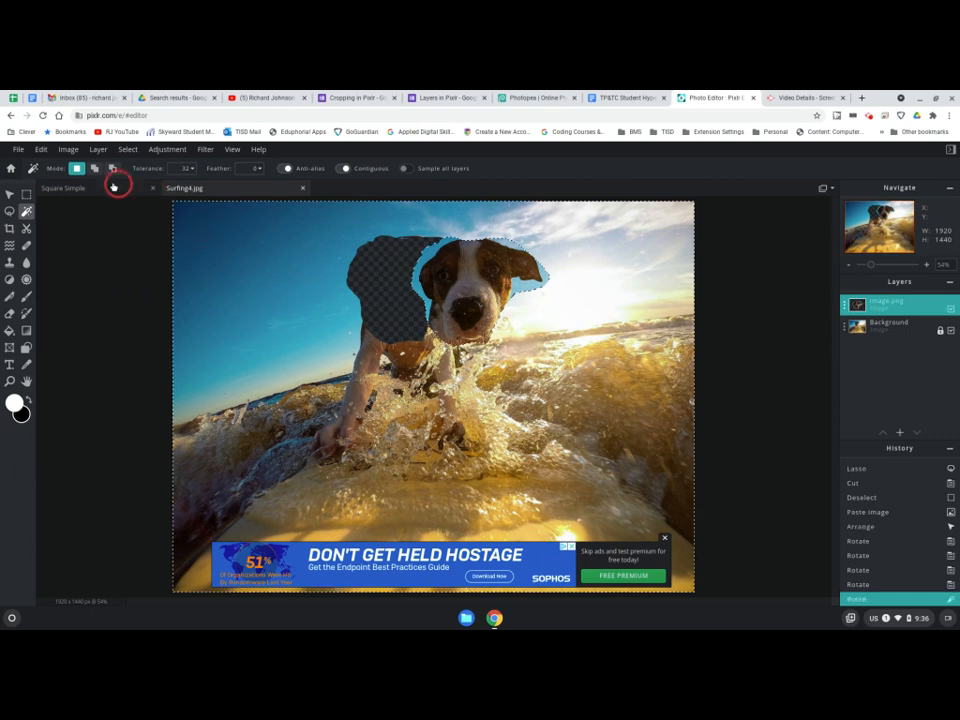
click(113, 169)
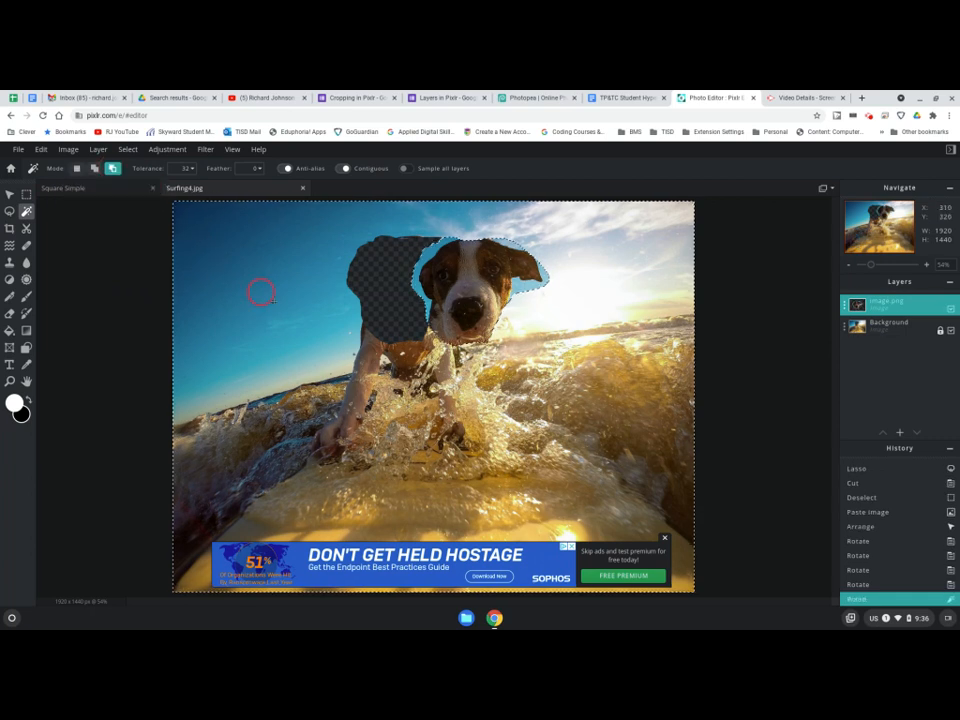
click(210, 231)
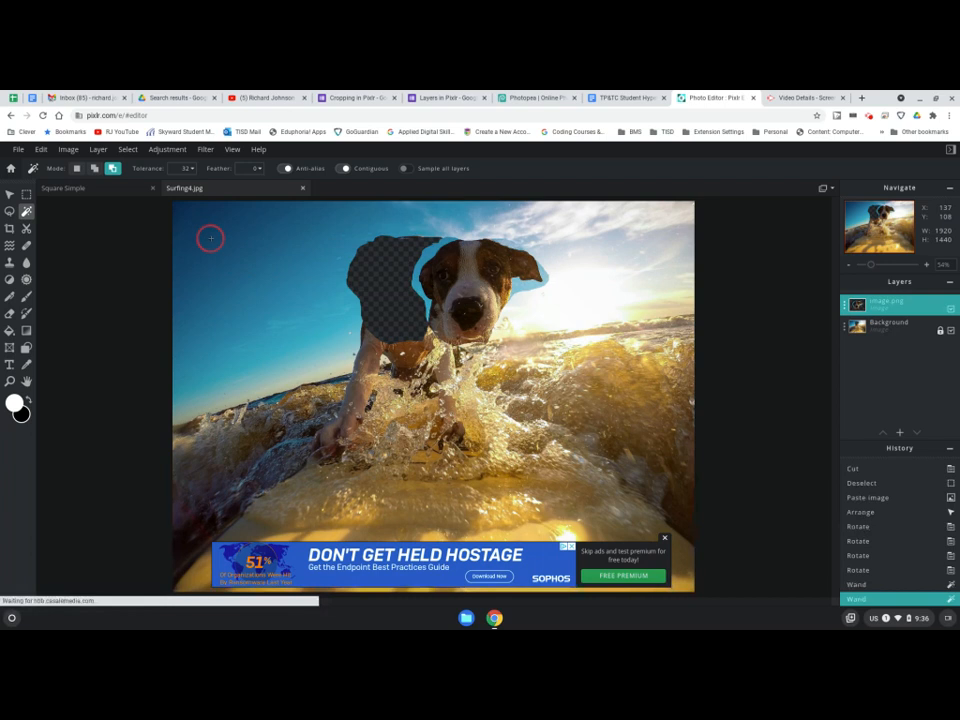
click(210, 238)
click(214, 254)
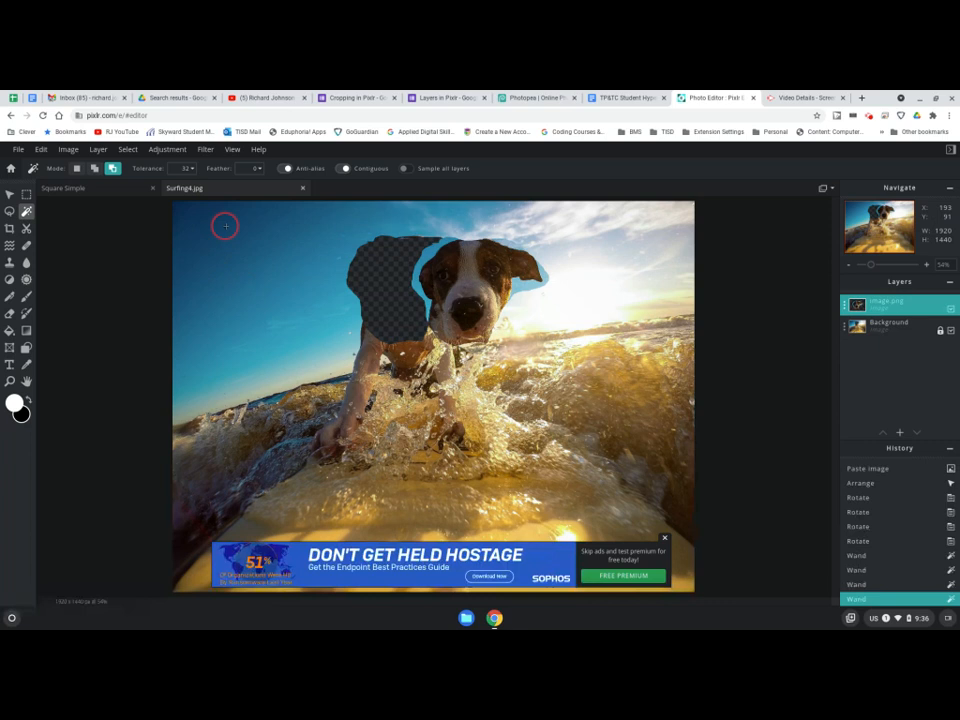
click(235, 285)
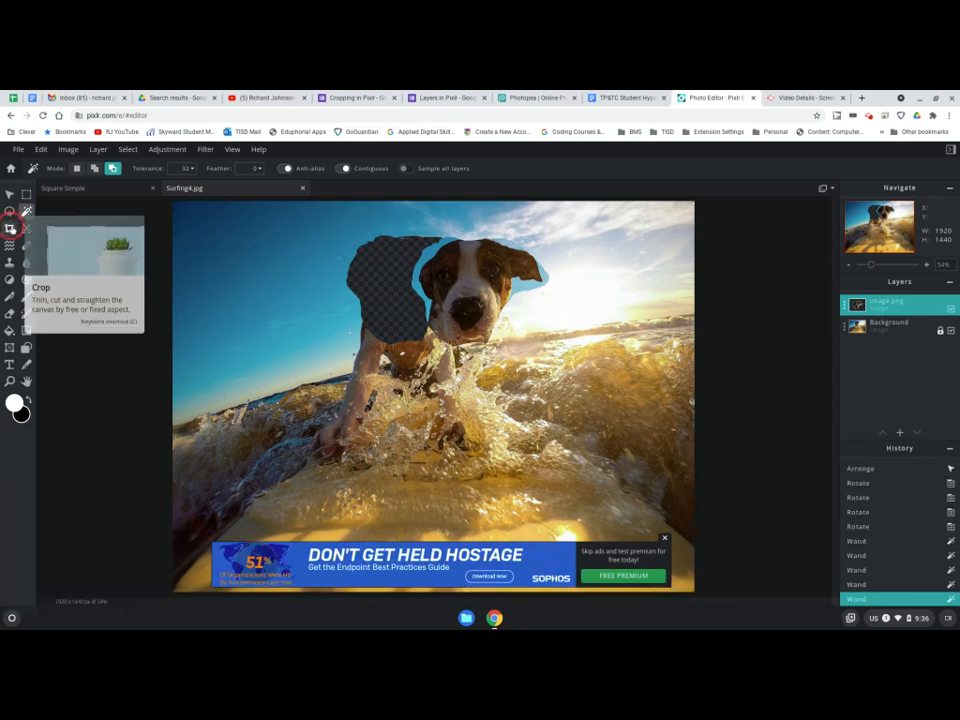
- Shrink the crop frame from its upper-left corner to about 989 × 826 px and stretch it back over the full photo
click(9, 229)
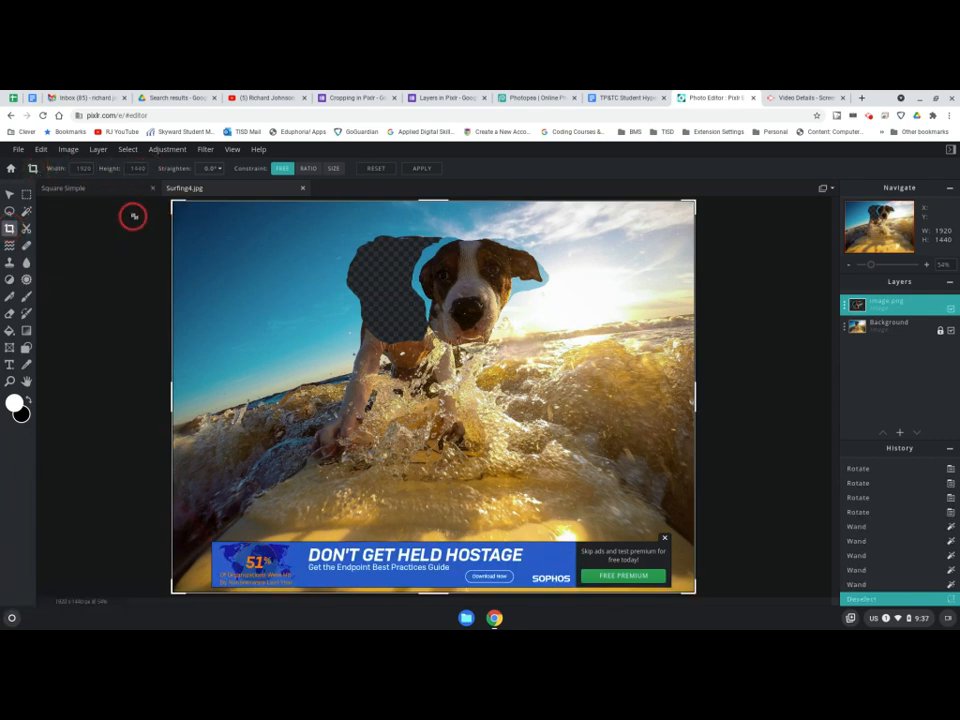
drag(196, 217, 452, 388)
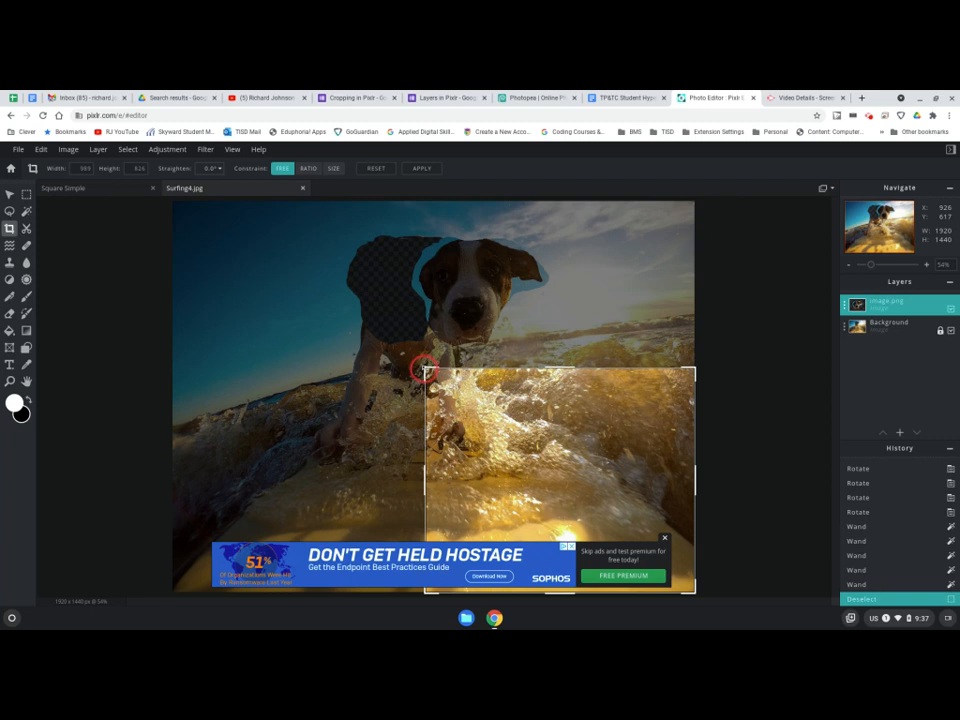
drag(423, 369, 156, 195)
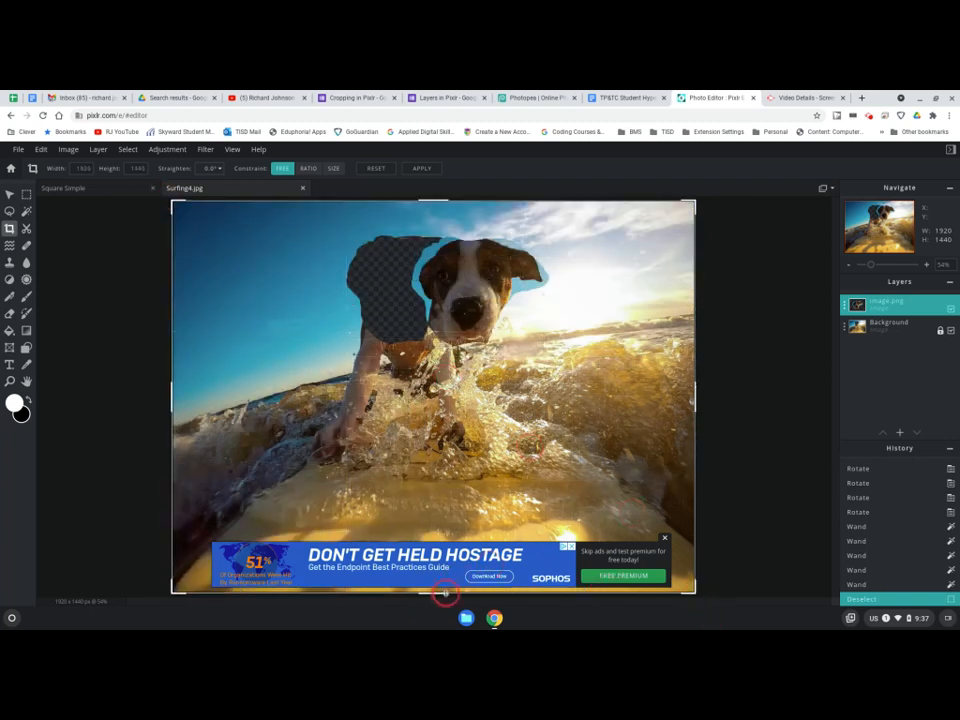
- Crop the photo freely around the pasted dog's head to about 493 × 717 px, pulling in the lower, left and right edges
drag(445, 593, 455, 396)
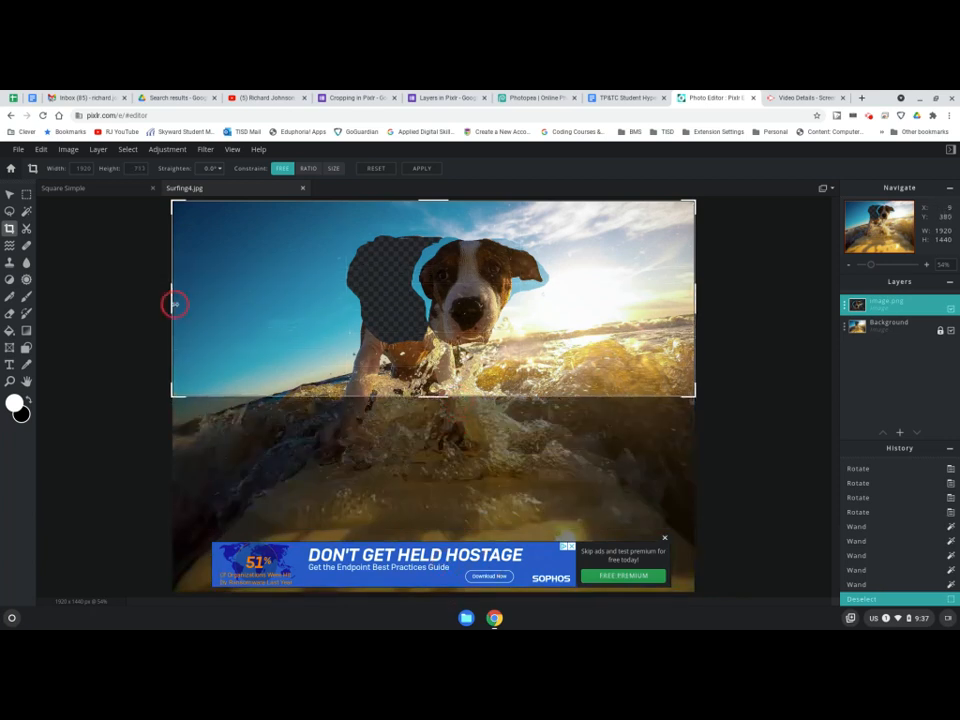
drag(168, 296, 405, 300)
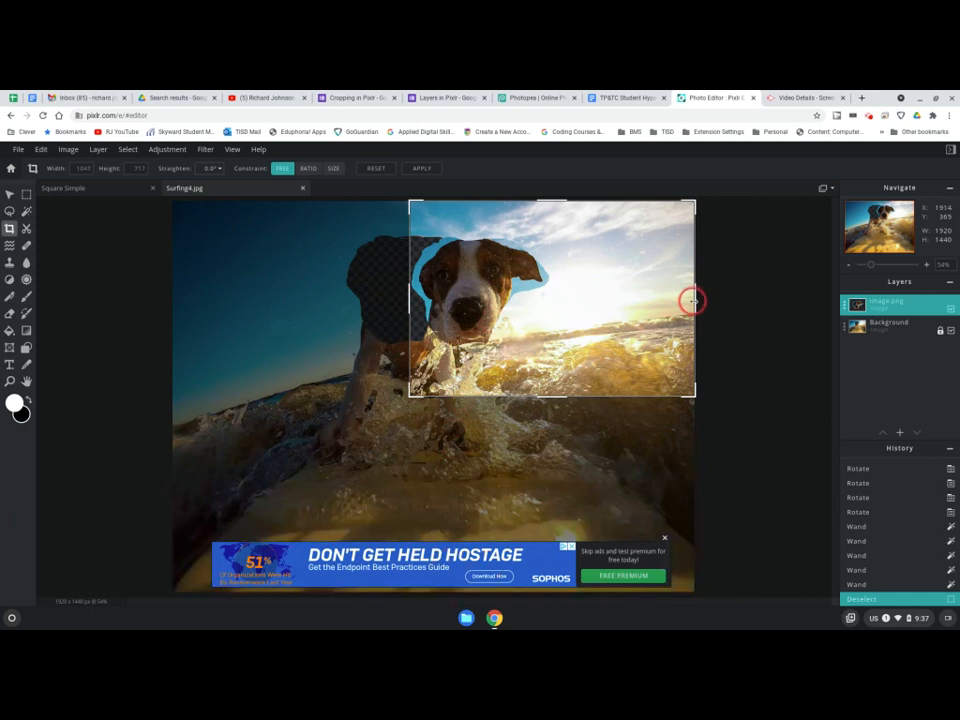
drag(691, 299, 546, 285)
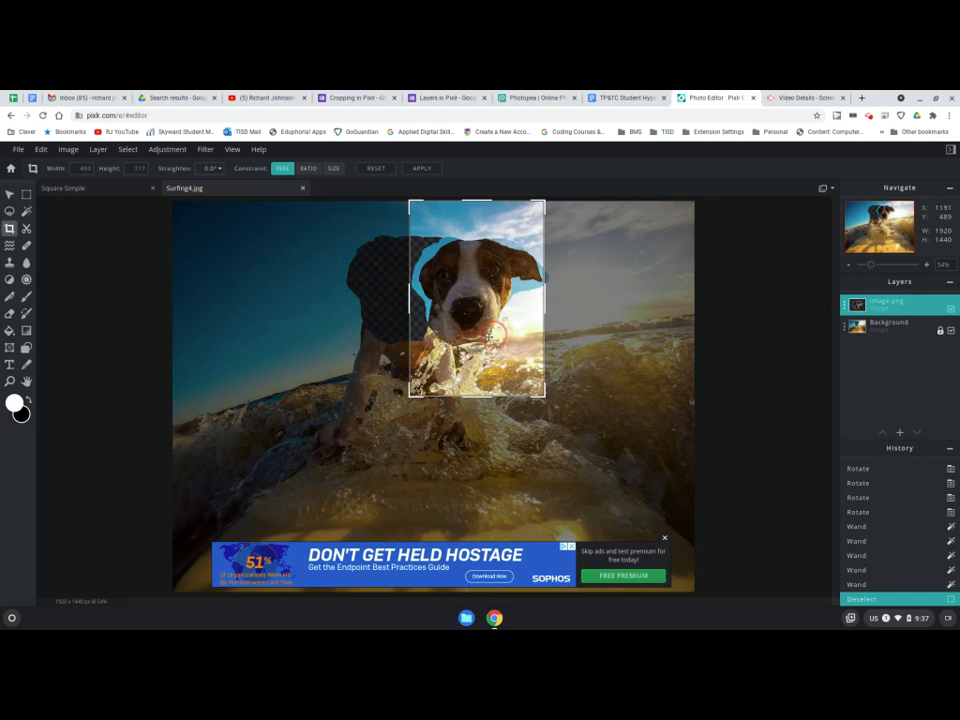
click(266, 261)
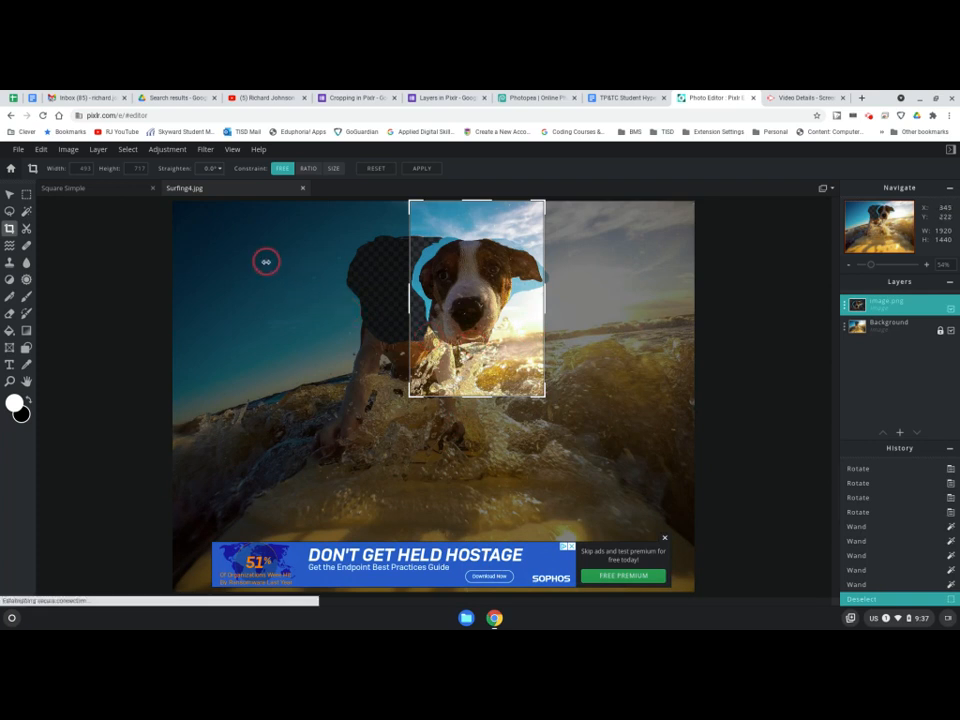
- Choose the Cutout tool's Magic Mask, and push the dog's face with Liquify at size 50, strength 50% and density 50%
click(29, 230)
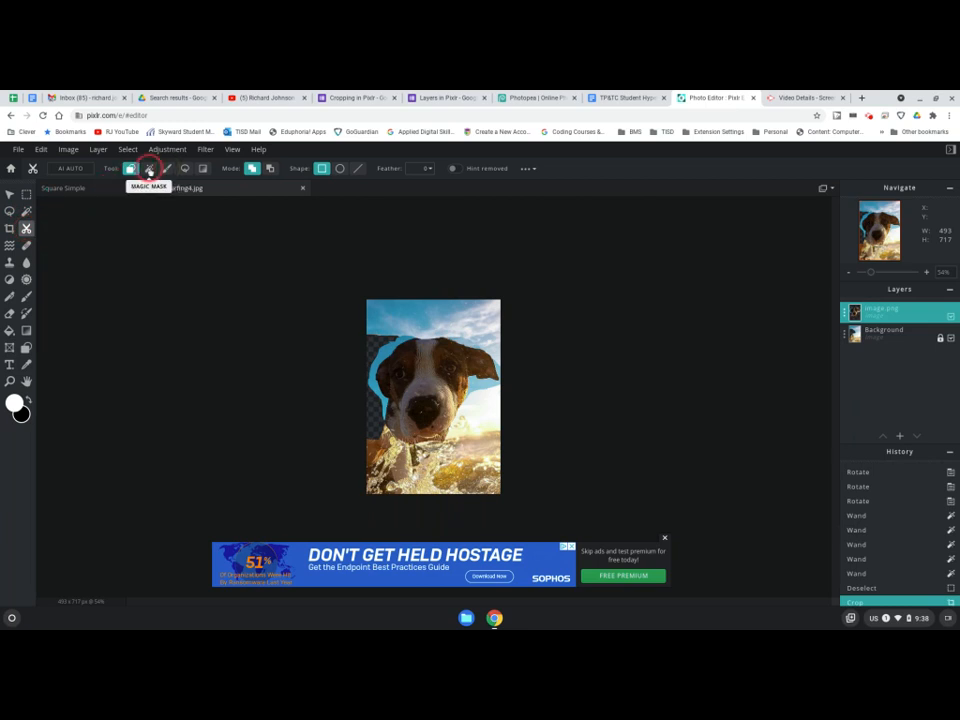
click(150, 168)
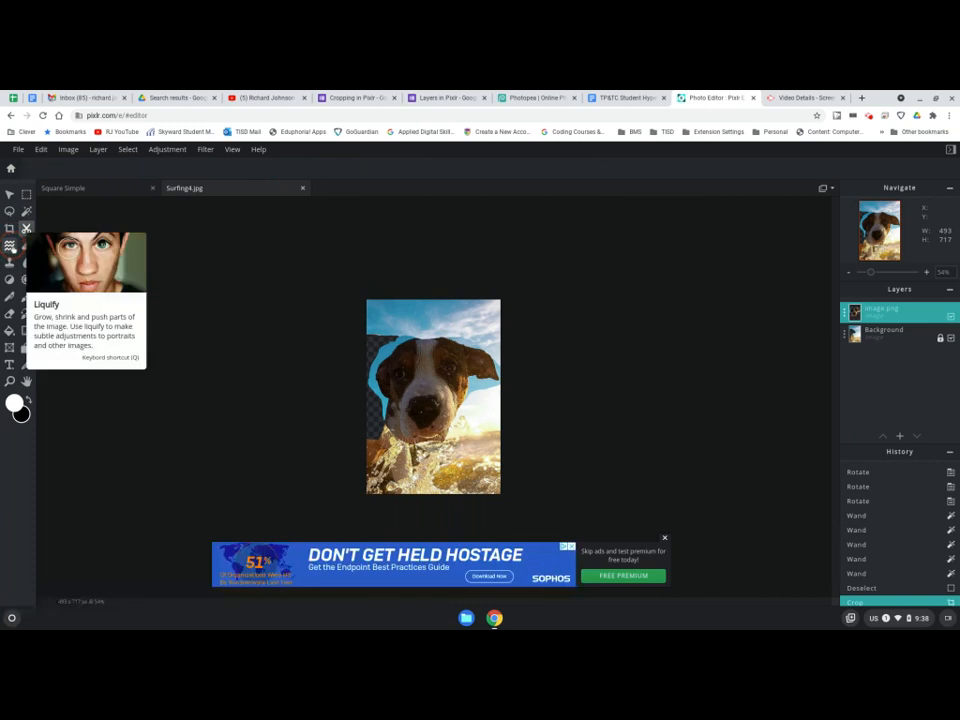
click(10, 246)
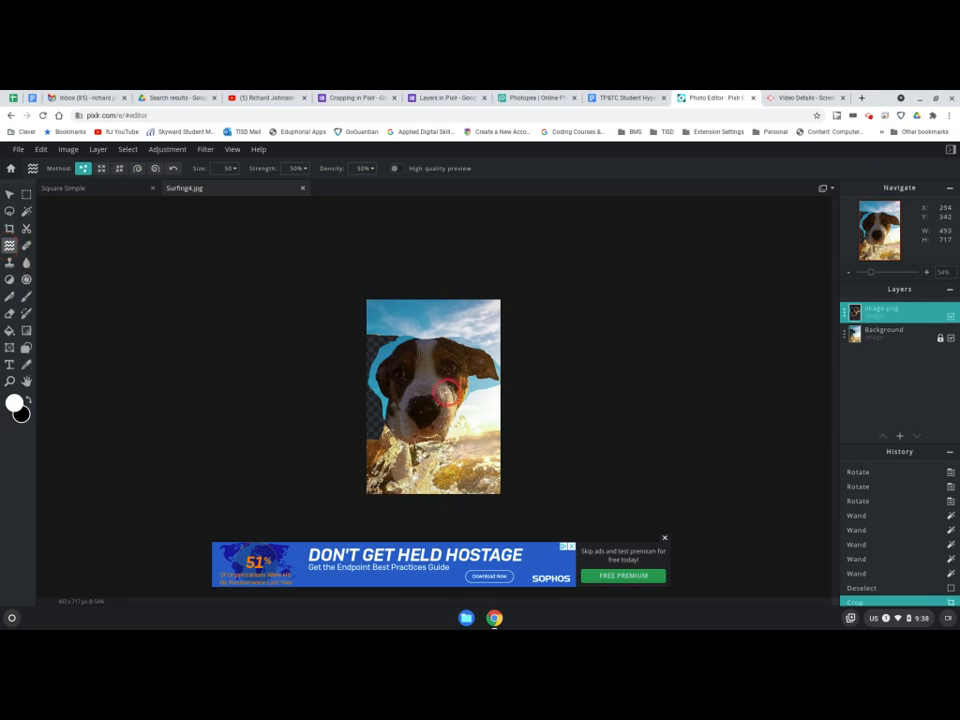
mouse_move(416, 373)
mouse_down()
mouse_move(417, 322)
mouse_move(473, 332)
mouse_up()
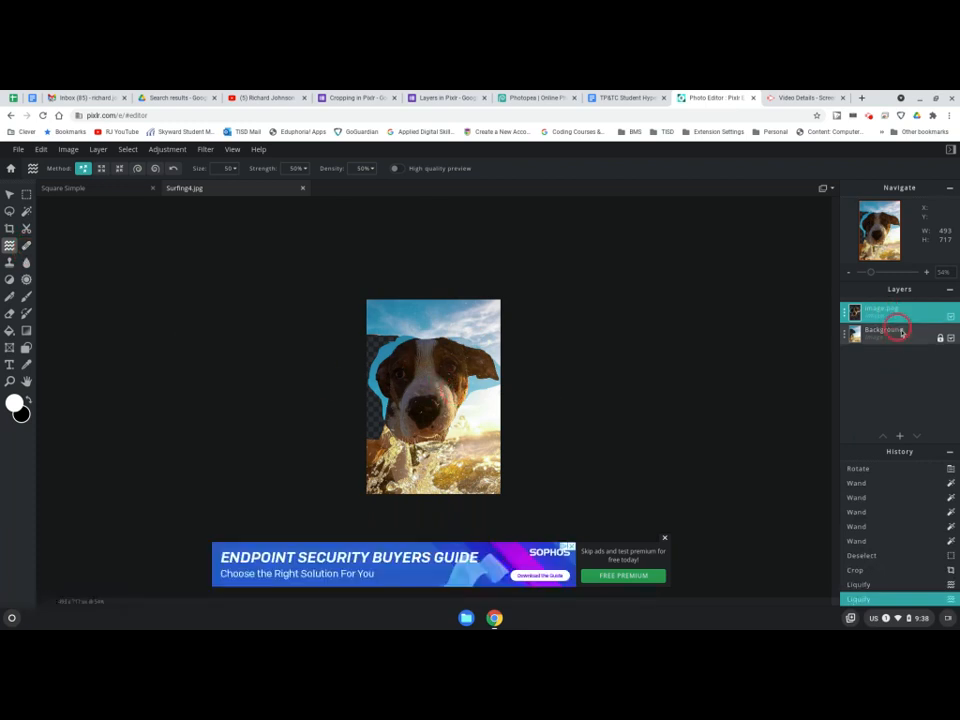
- Hide and show again the pasted head layer and the Background layer, one after the other
click(951, 317)
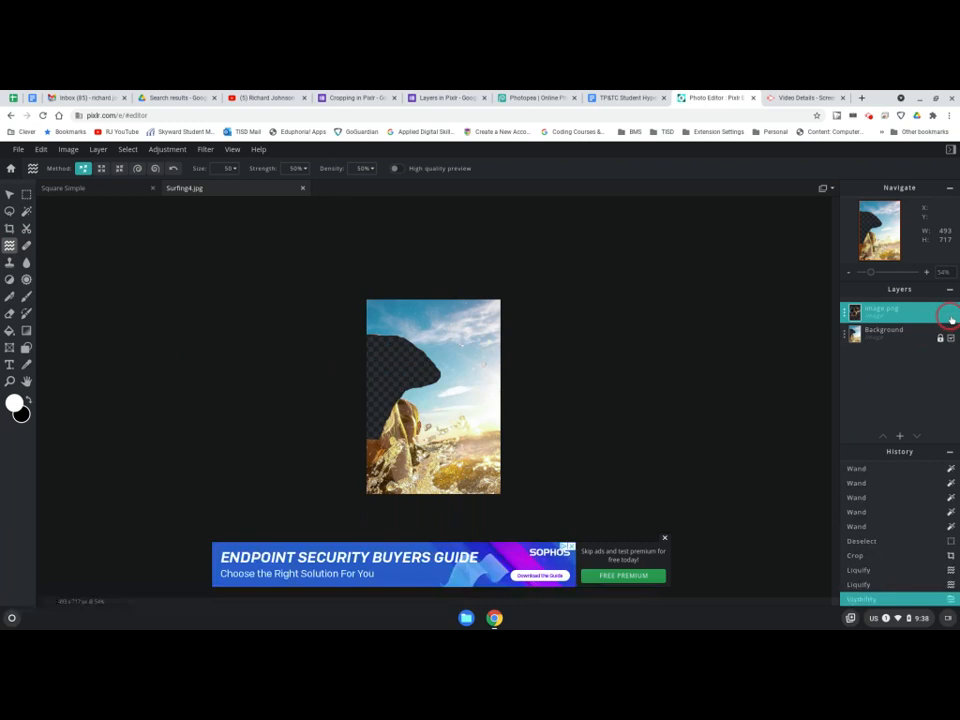
click(951, 317)
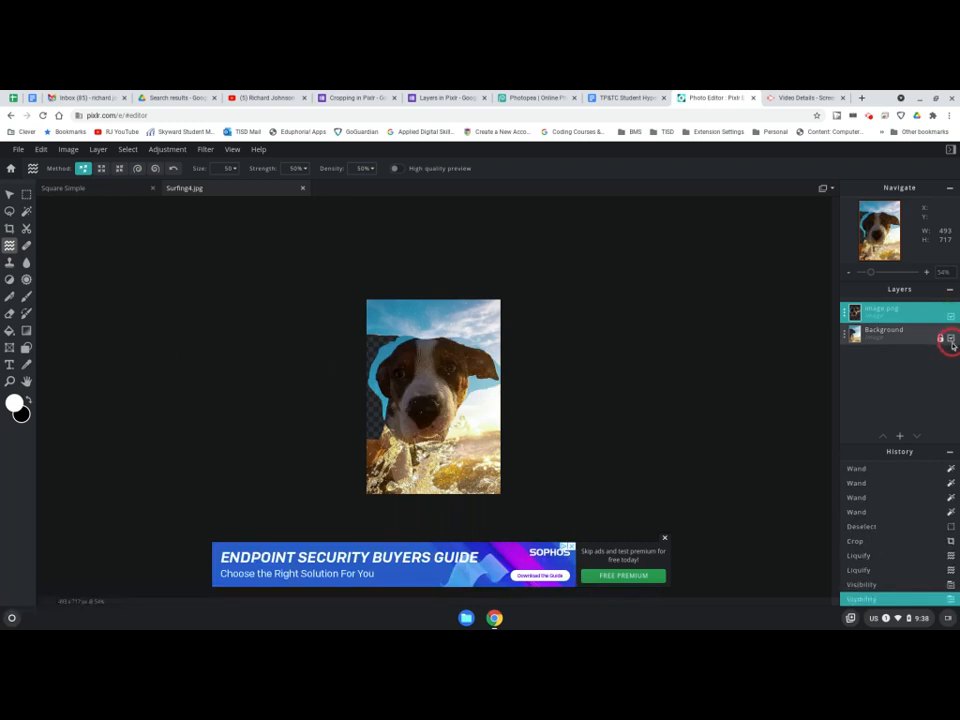
click(951, 339)
click(950, 339)
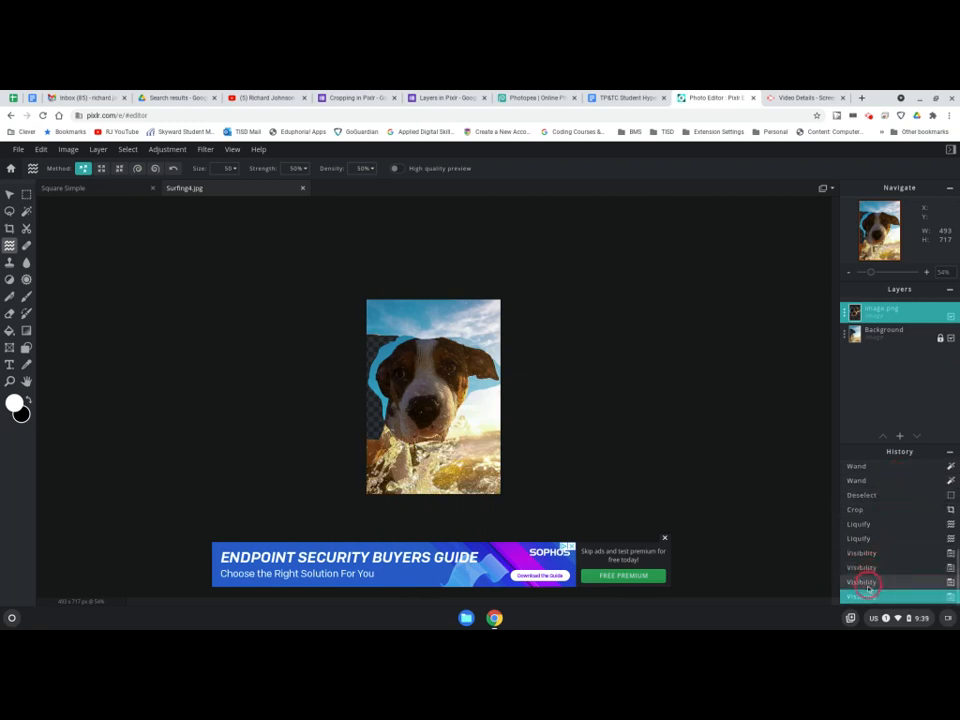
- Revert the photo to the last Wand state in the history, before the crop, and activate the Heal tool
click(873, 487)
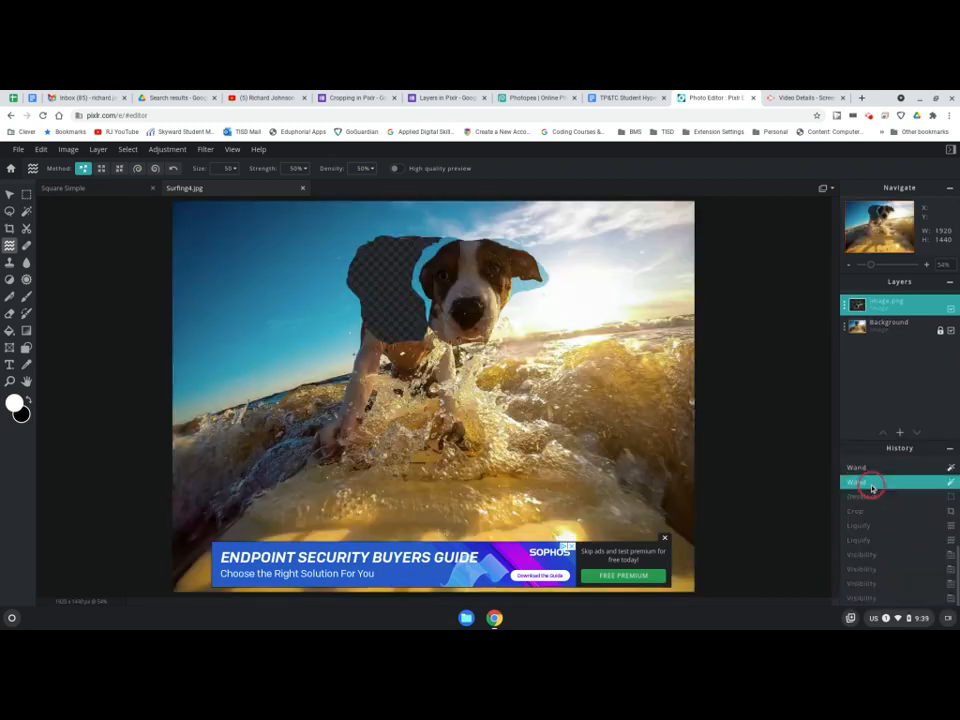
click(876, 497)
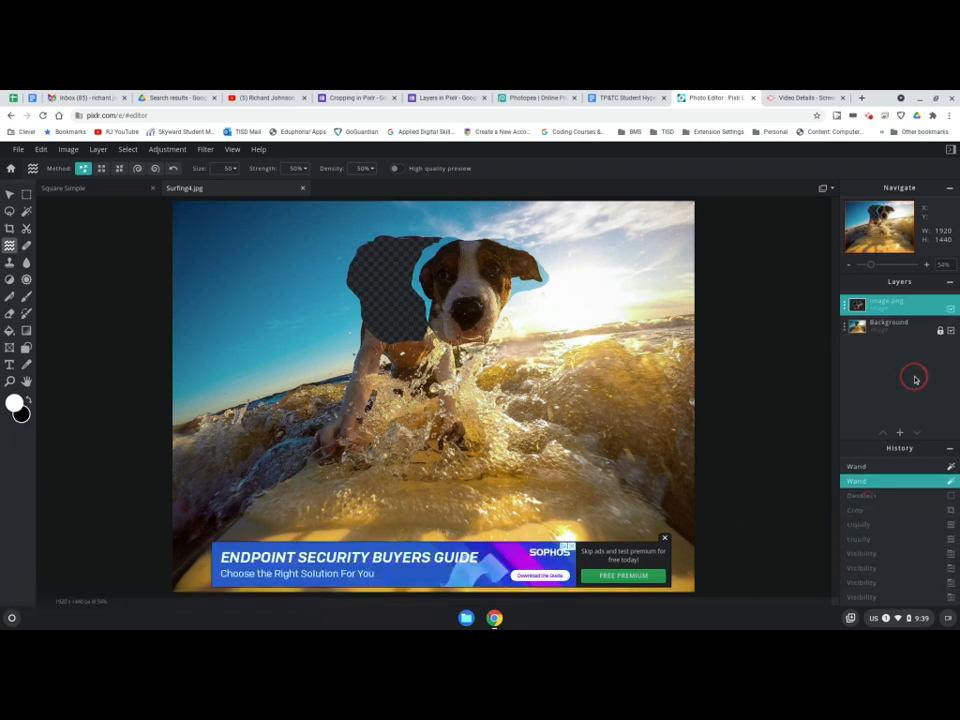
mouse_move(868, 264)
mouse_down()
mouse_move(903, 266)
mouse_move(868, 262)
mouse_up()
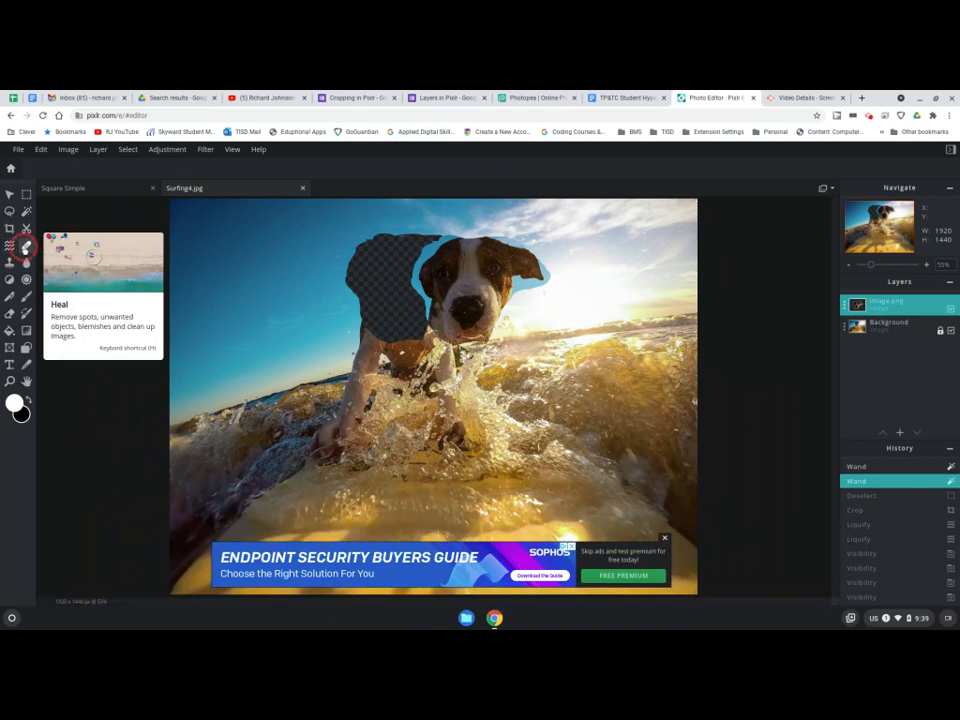
click(25, 247)
click(24, 247)
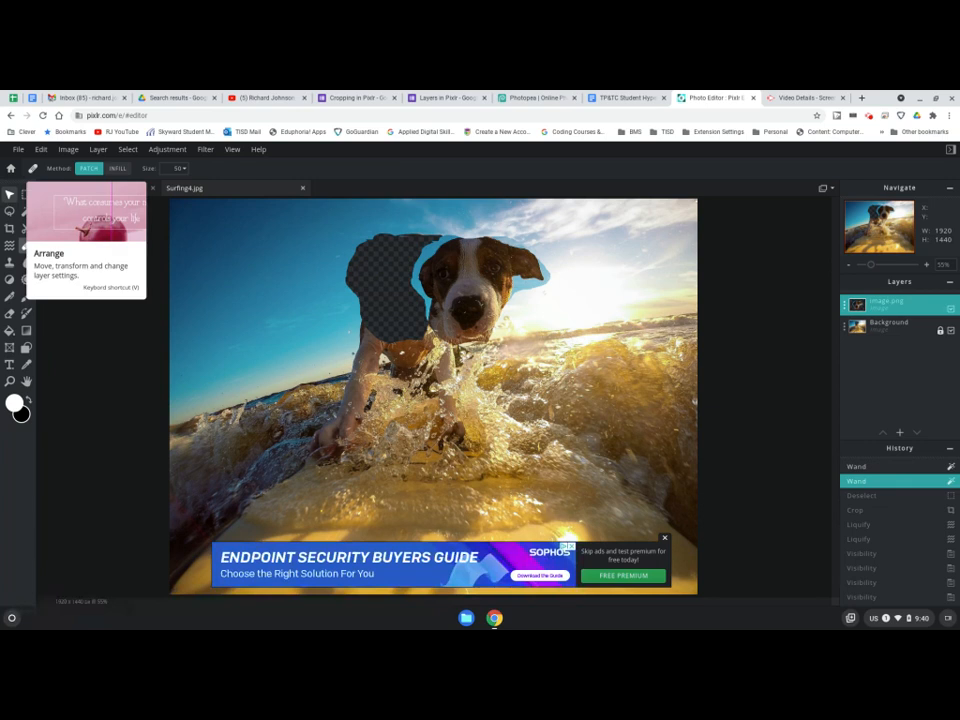
- Switch from the editor to the Pixabay website by opening pixabay.com in the current browser tab
click(306, 114)
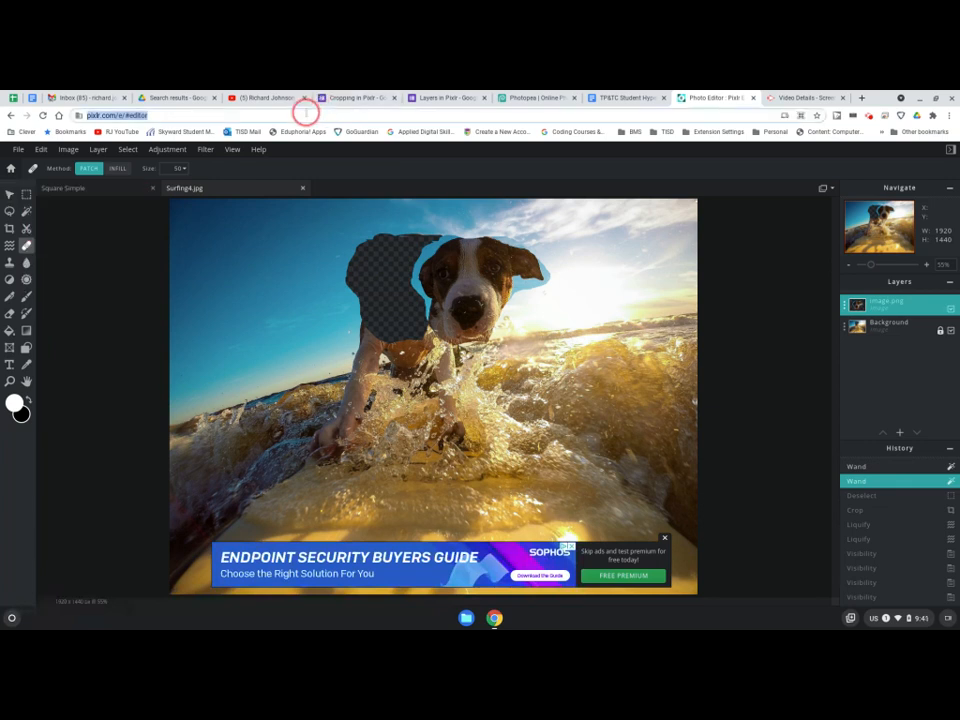
text(pi)
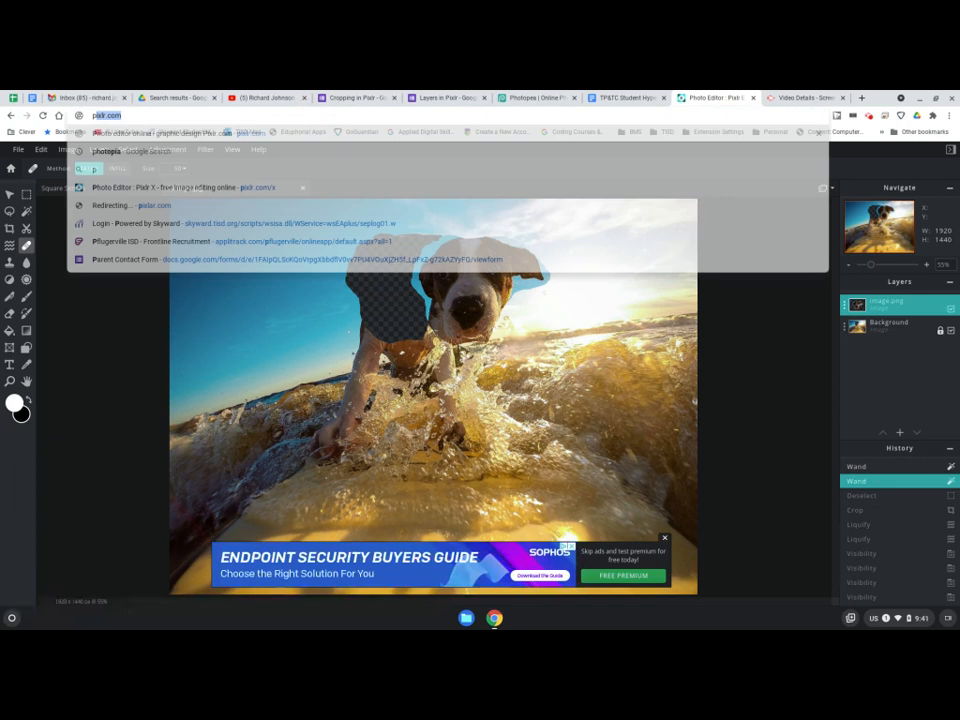
text(xa)
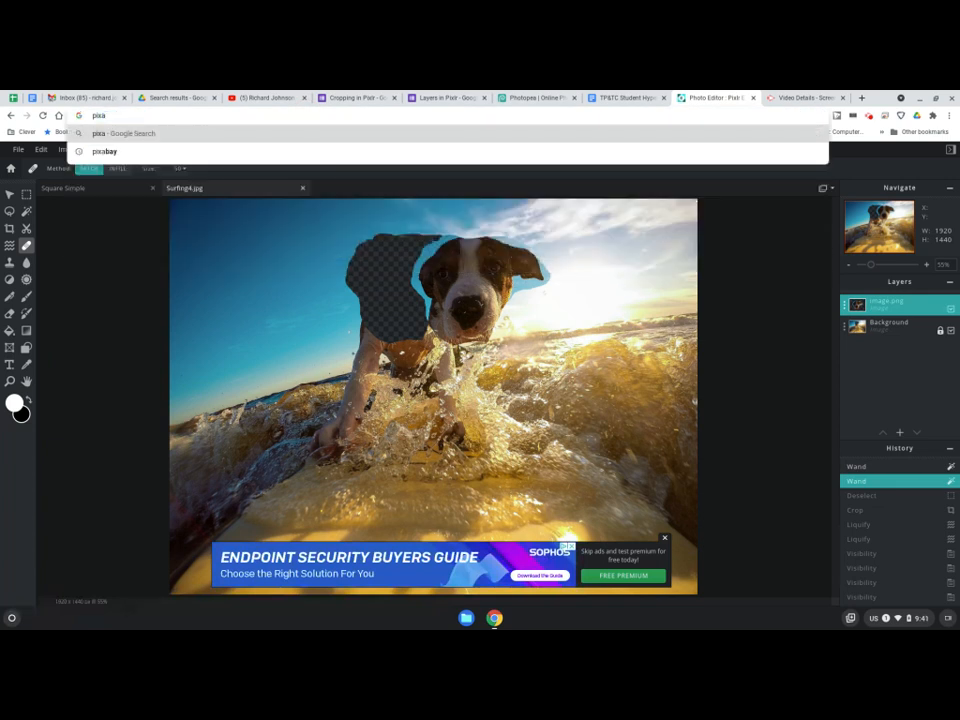
text(bay.com)
key(Return)
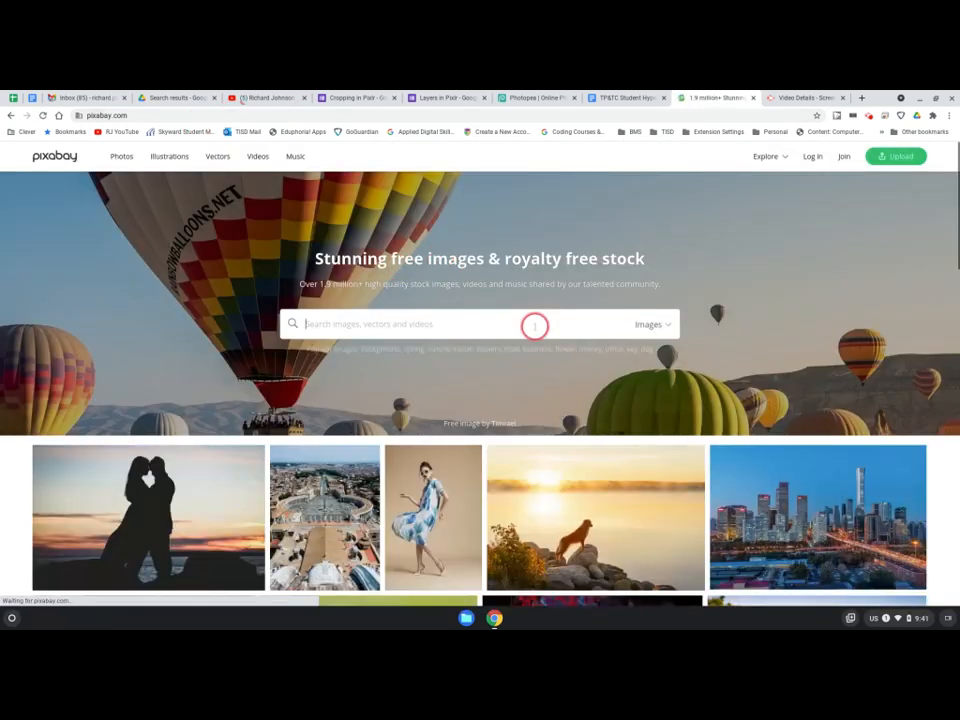
- Search Pixabay's images for "cats and dog" and browse the results for a suitable picture
scroll(333, 400, down, 1)
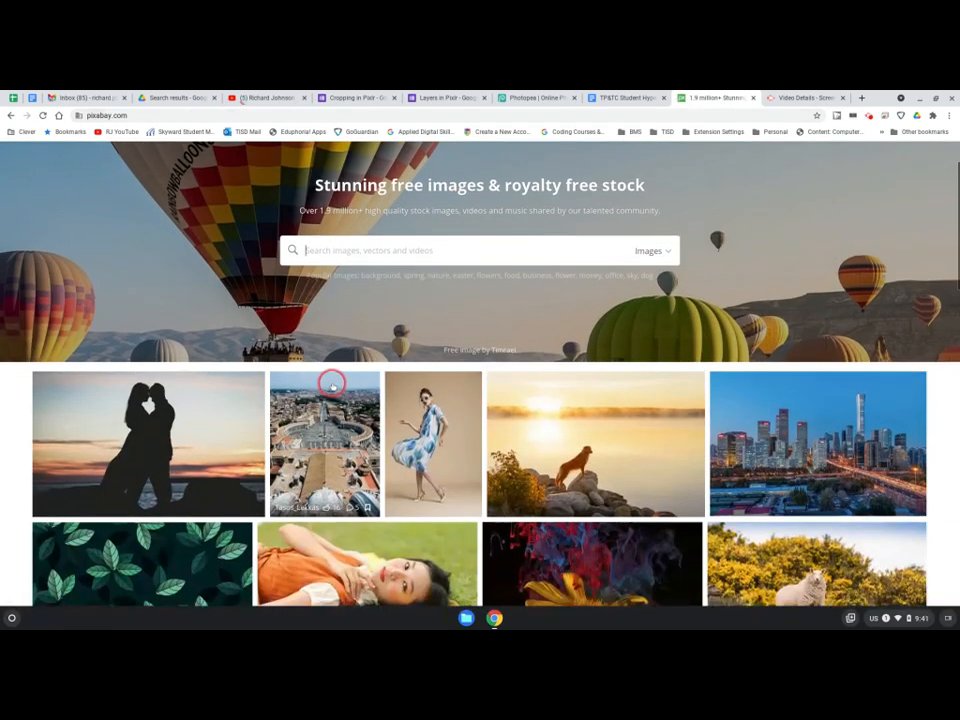
click(340, 248)
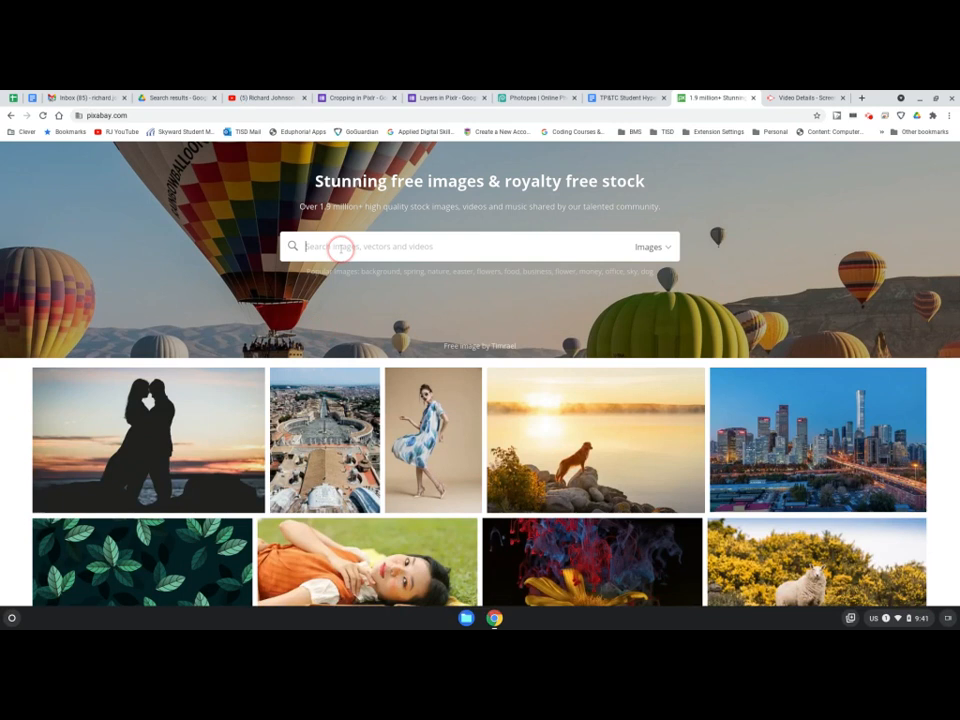
text(cats and dog)
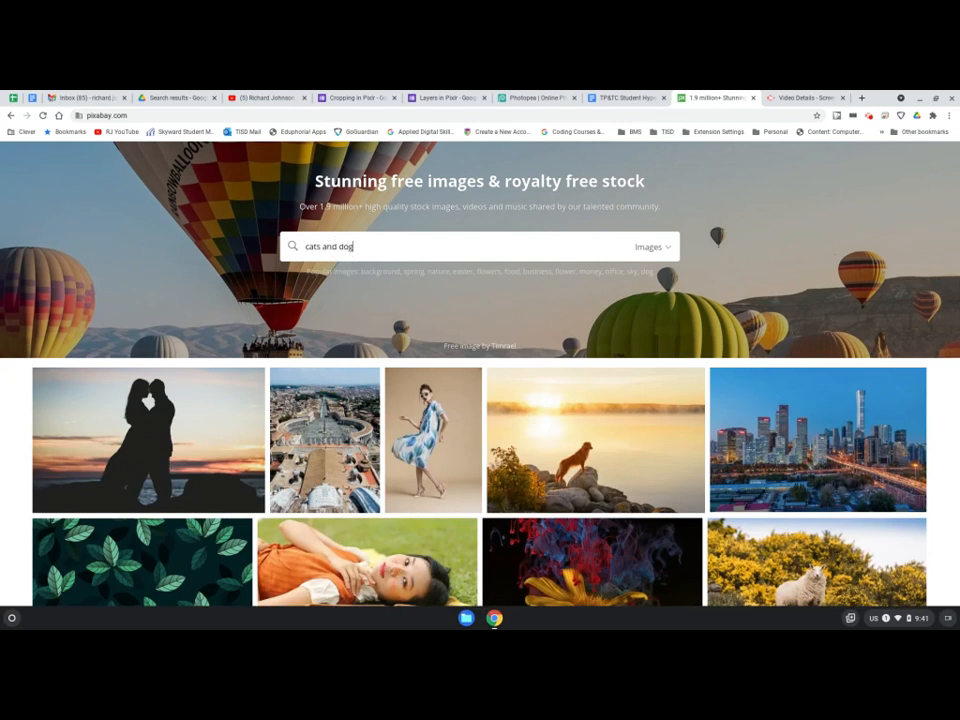
key(Return)
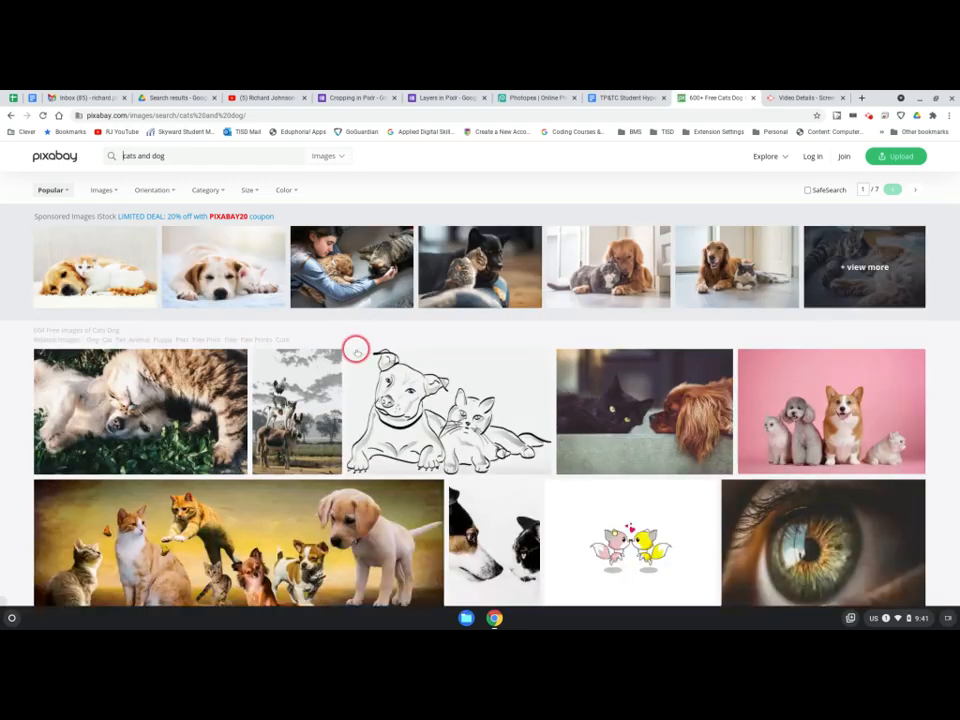
scroll(273, 378, down, 1)
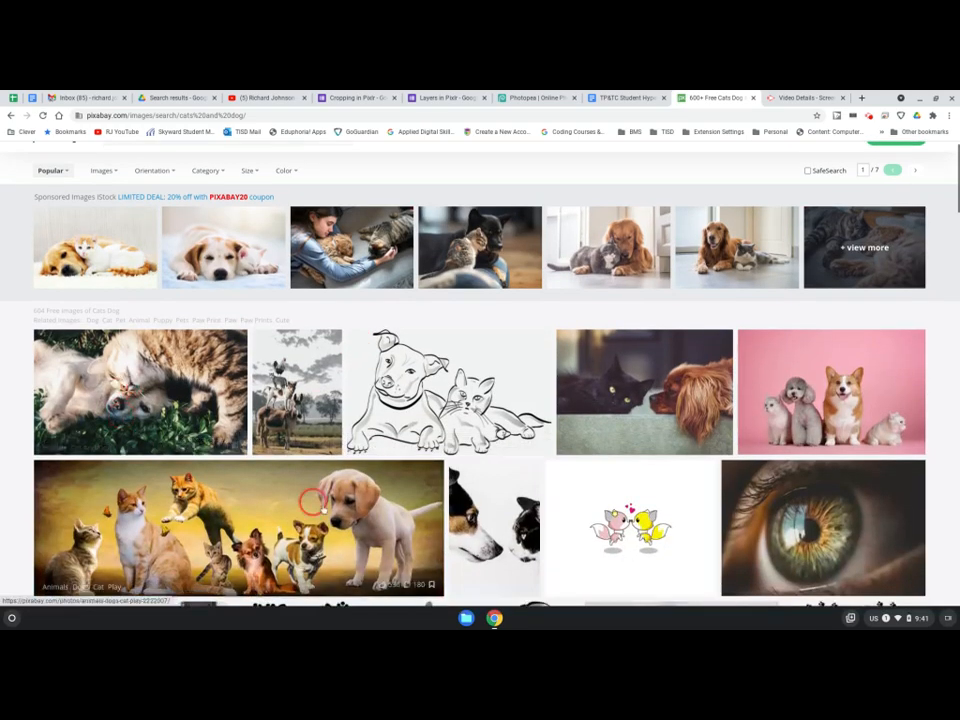
scroll(349, 399, down, 2)
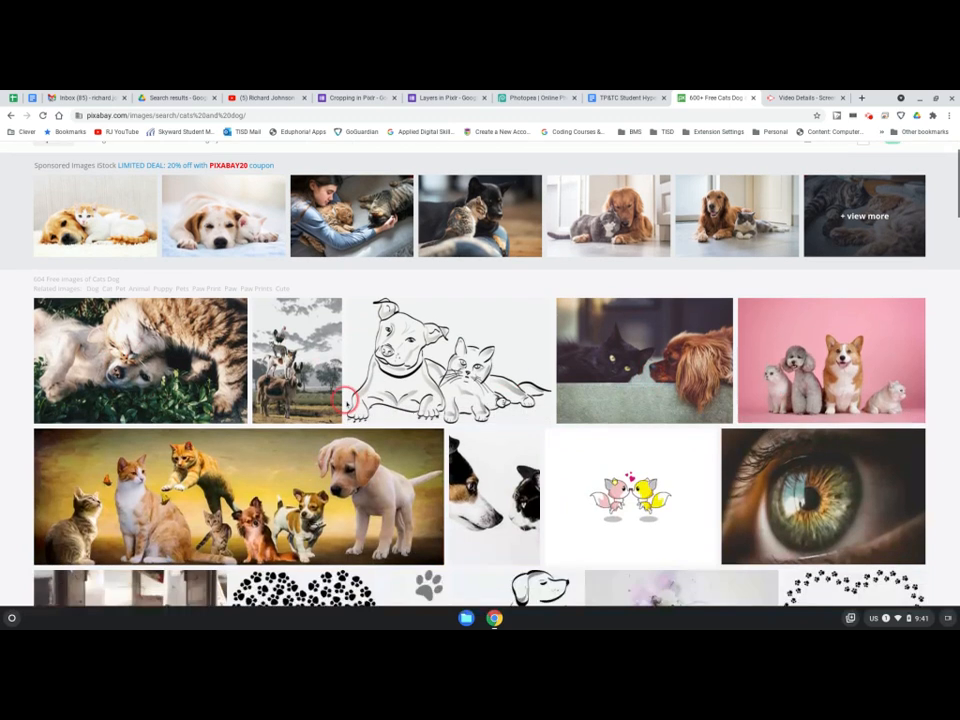
scroll(353, 390, down, 1)
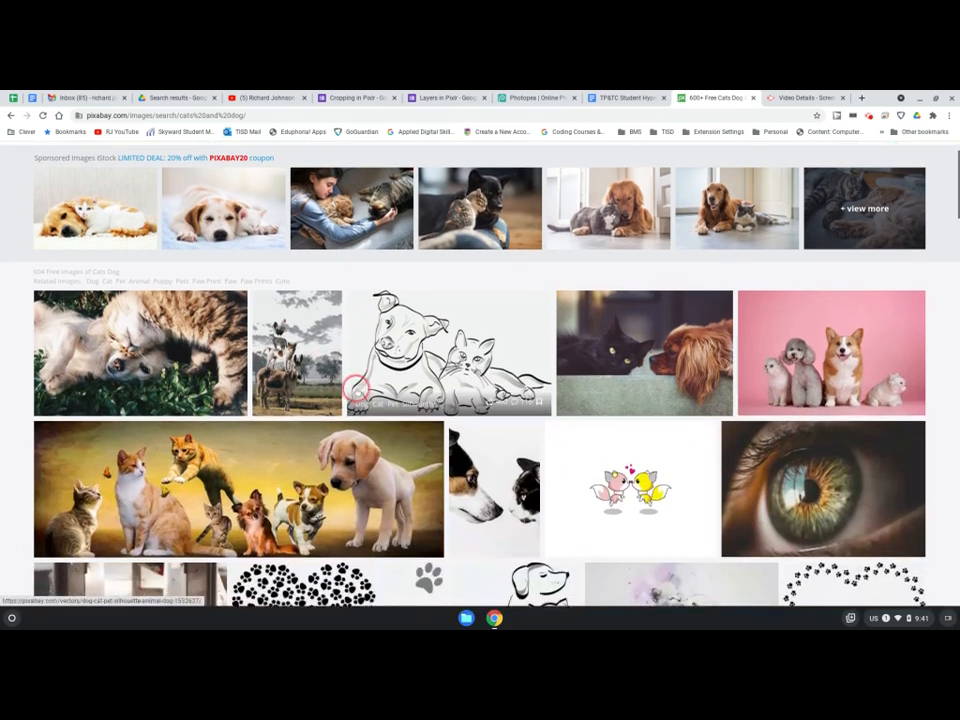
- Look through the first page of "cats and dog" thumbnails for a usable photo of cats and dogs, and return to its beginning
scroll(350, 378, up, 3)
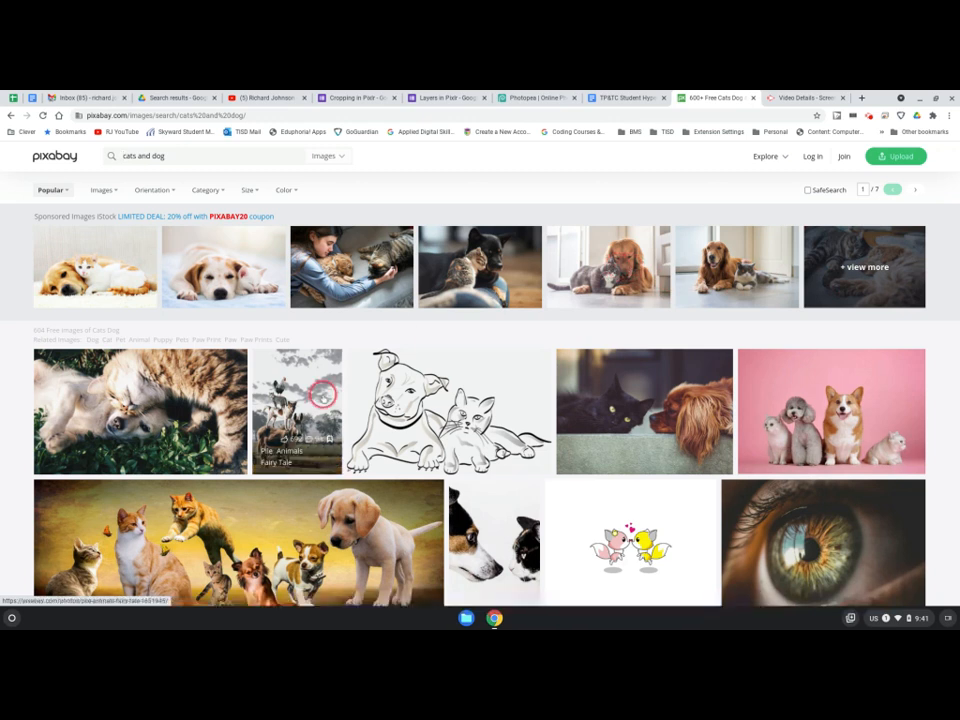
scroll(322, 394, down, 3)
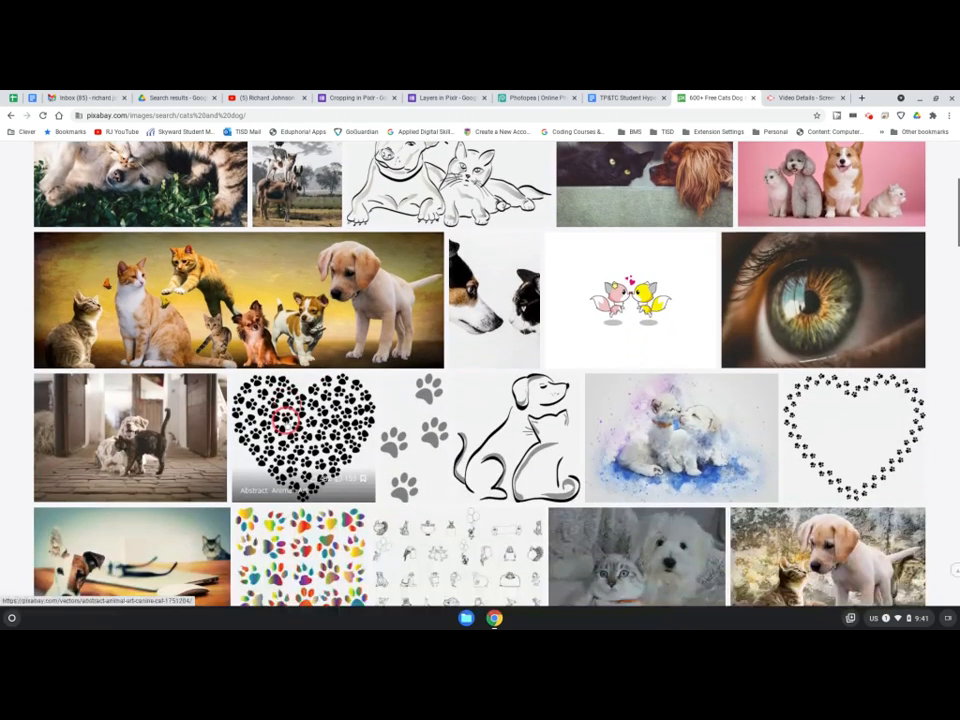
scroll(285, 422, down, 2)
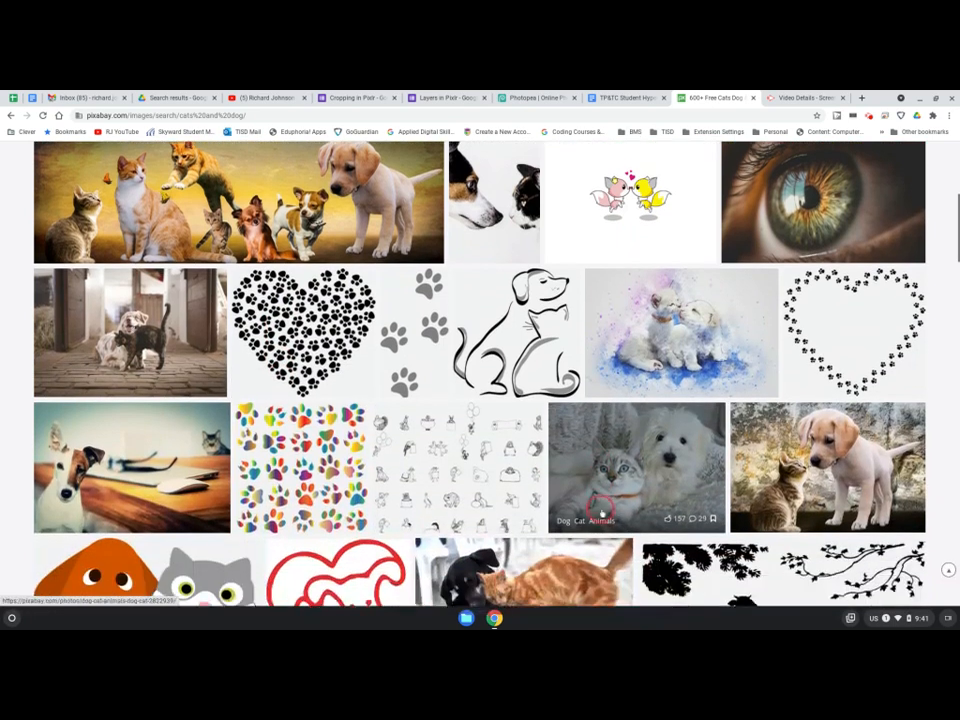
scroll(601, 511, down, 2)
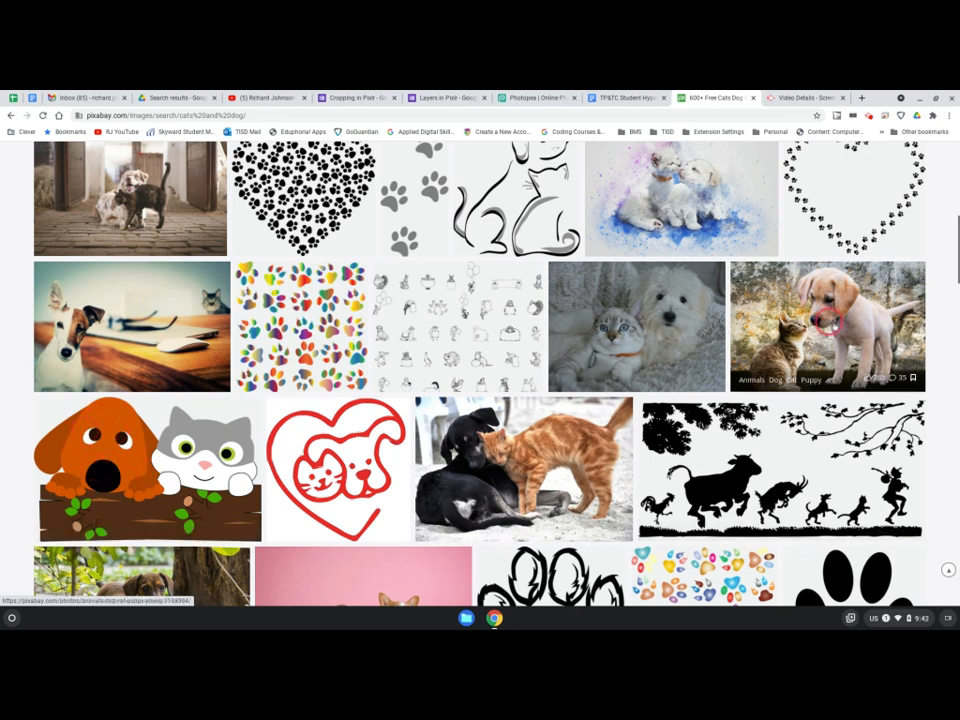
scroll(815, 340, down, 2)
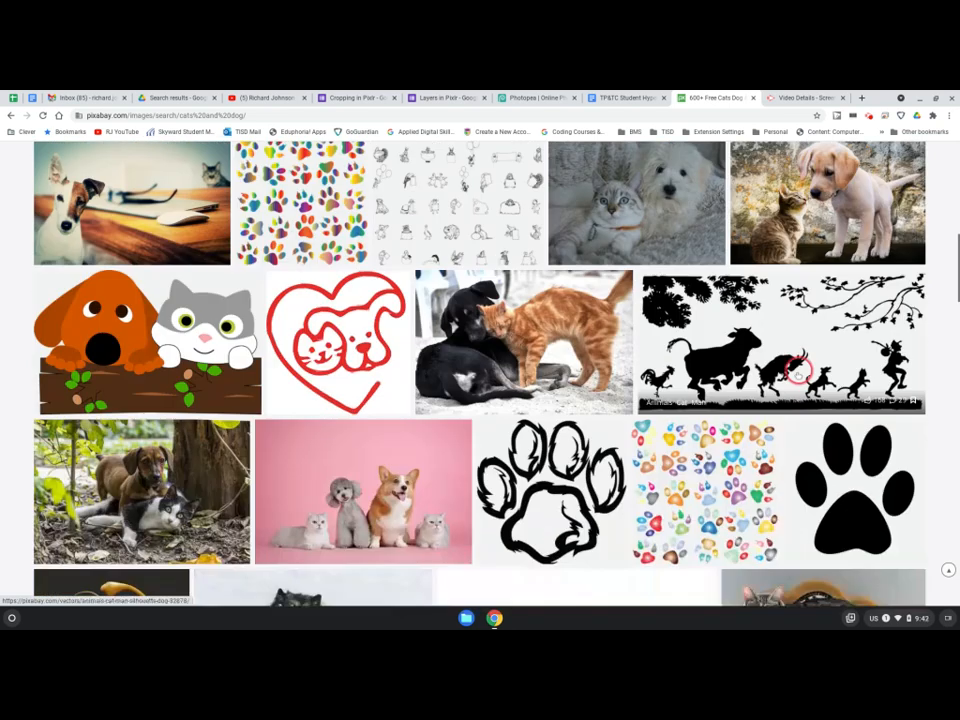
scroll(797, 372, down, 1)
scroll(326, 449, down, 3)
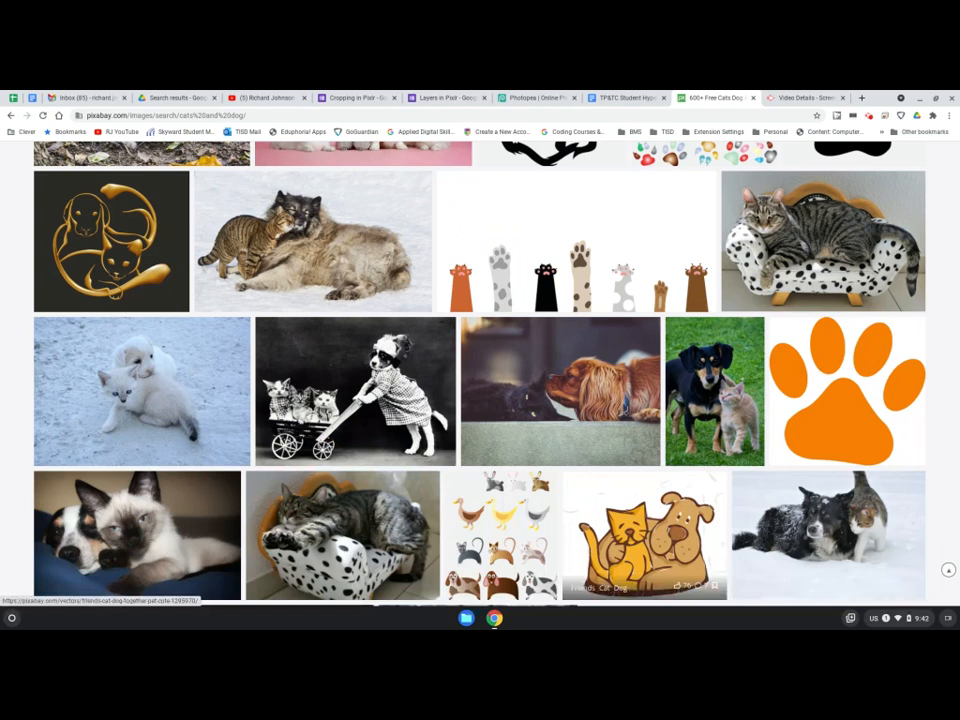
click(497, 444)
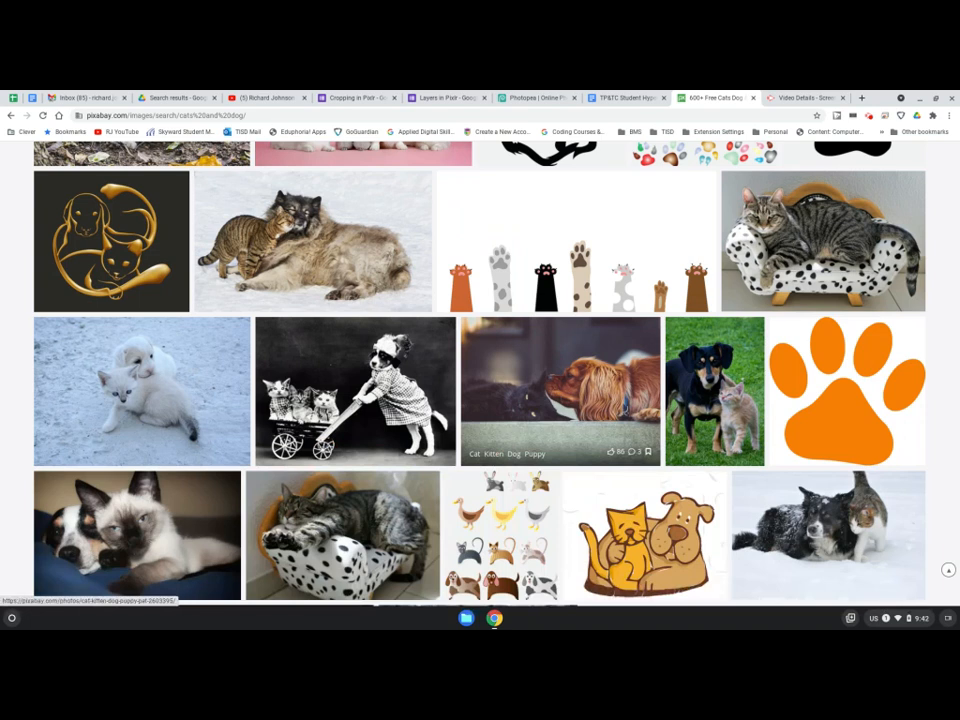
scroll(815, 230, up, 3)
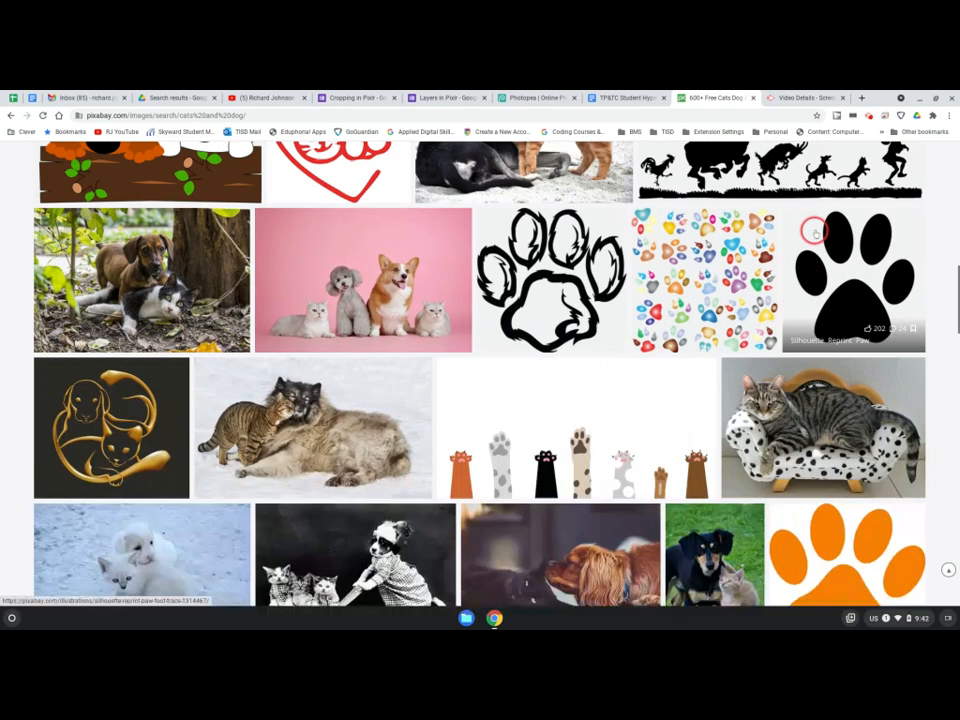
scroll(815, 230, up, 10)
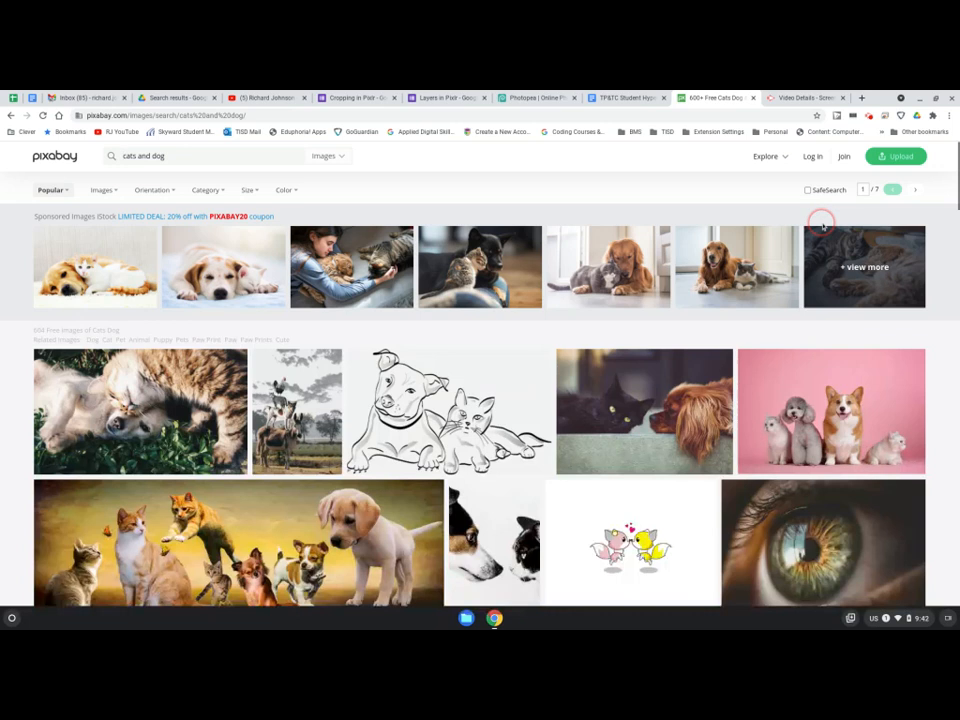